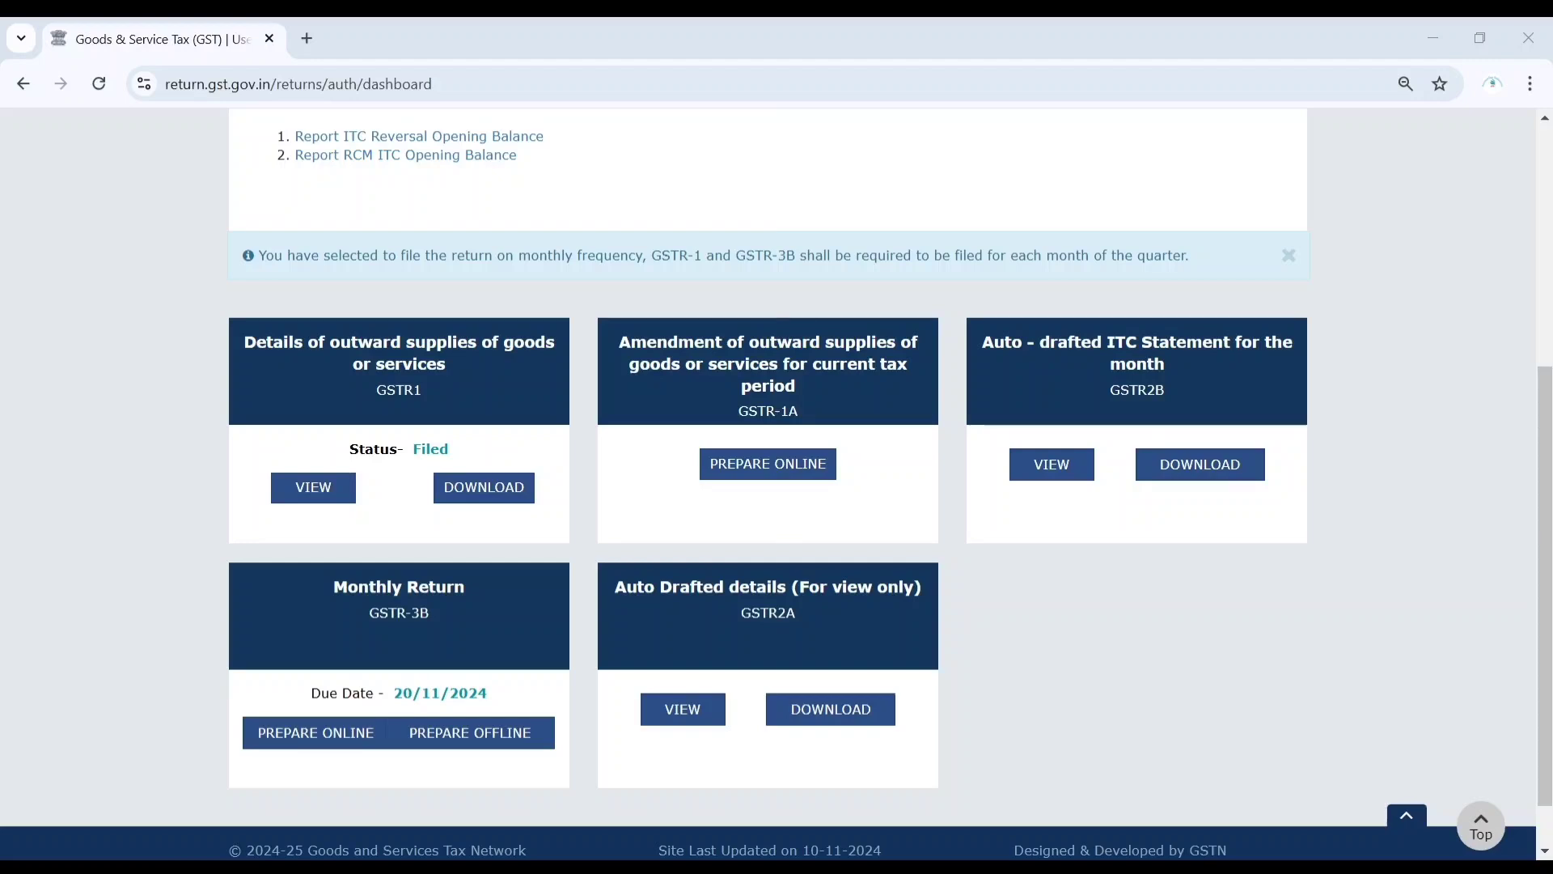
Examine the GSTR-1 filing status and the GSTR-3B monthly return entry on the October returns dashboard
{"action": "scroll", "coordinate": [1448, 495], "scroll_direction": "up", "scroll_amount": 1}
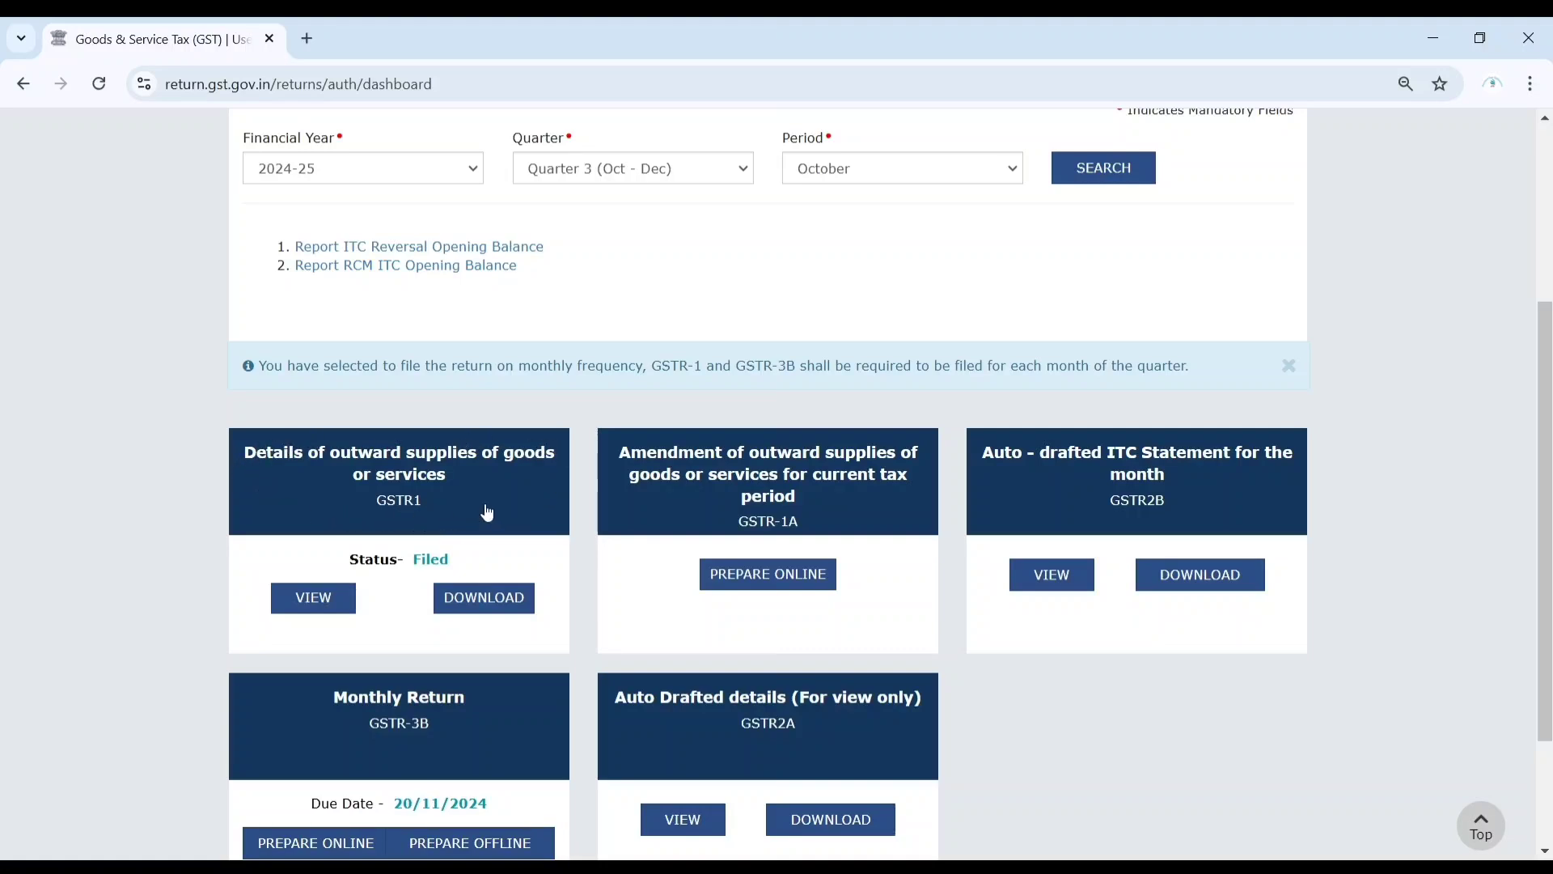
{"action": "left_click_drag", "start_coordinate": [350, 568], "coordinate": [468, 556]}
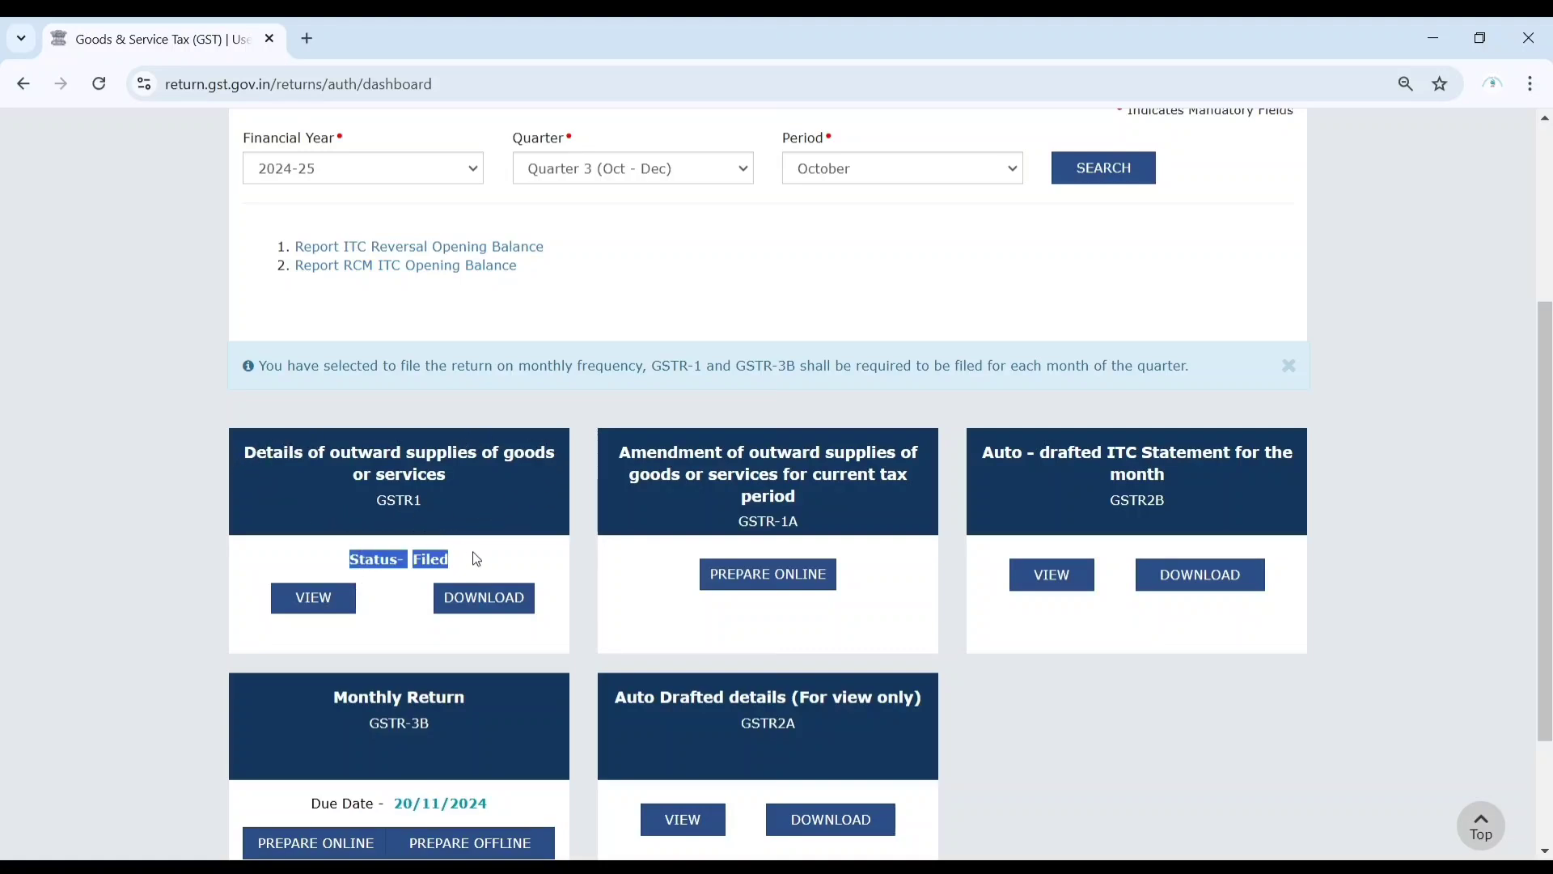
{"action": "scroll", "coordinate": [502, 477], "scroll_direction": "down", "scroll_amount": 1}
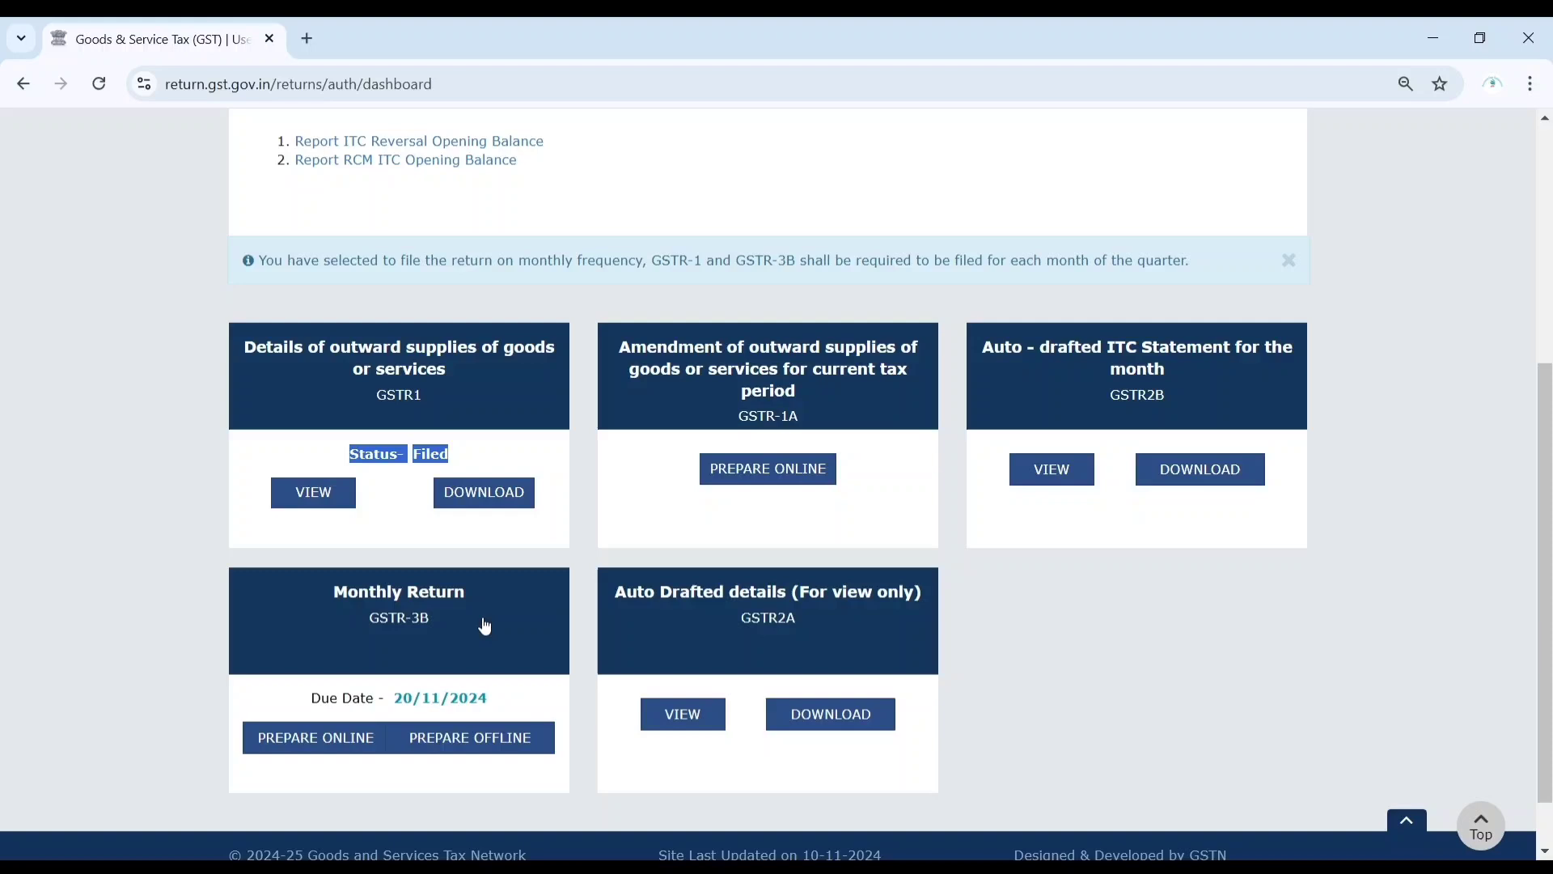
{"action": "left_click", "coordinate": [381, 610]}
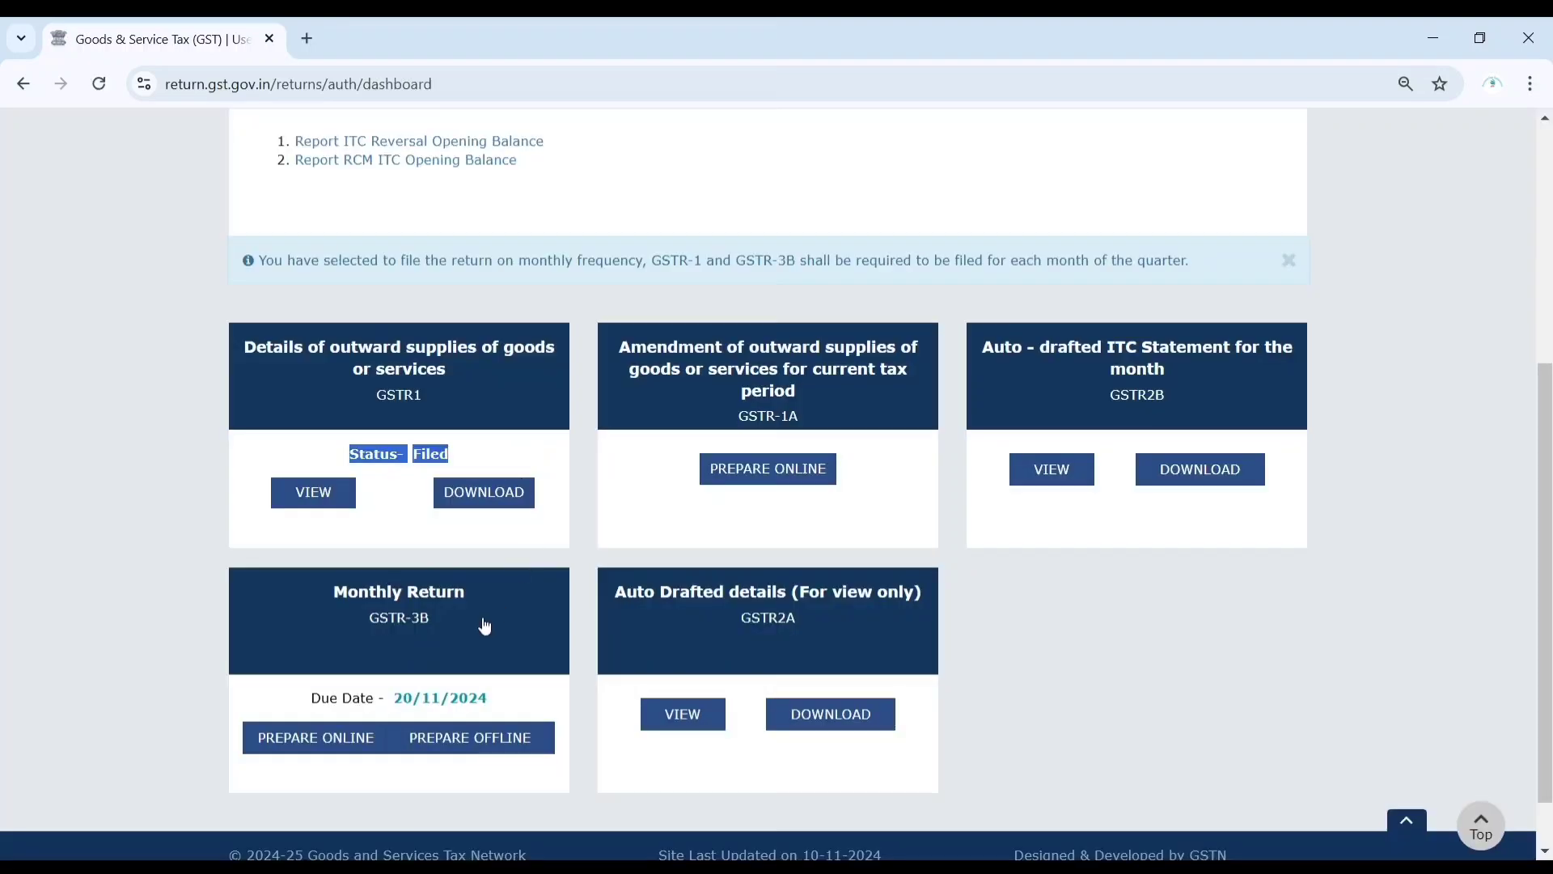
{"action": "left_click", "coordinate": [379, 608]}
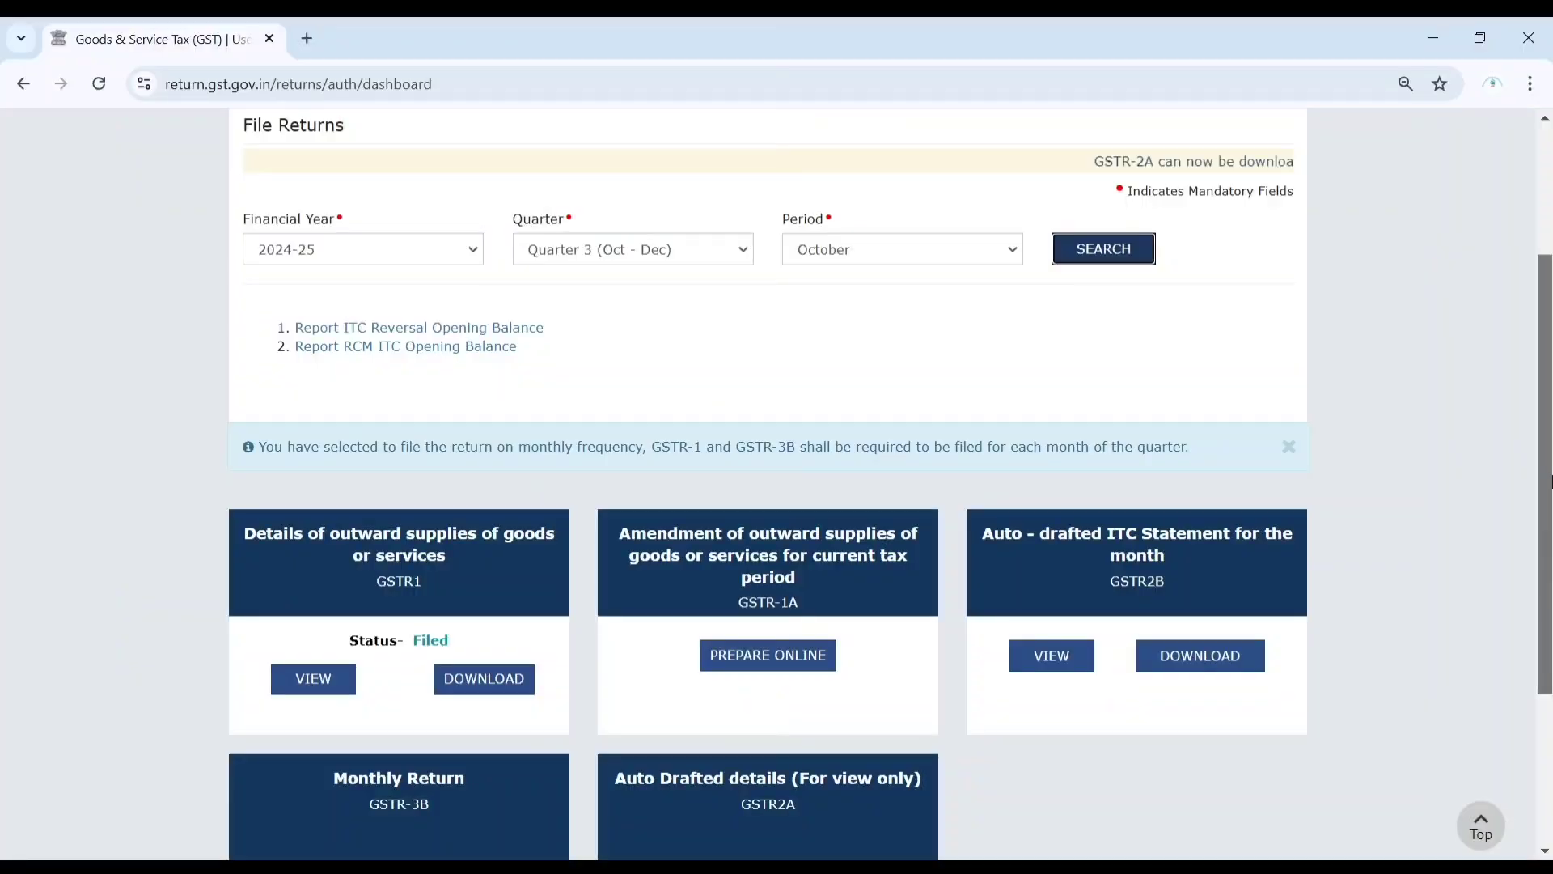
Open the October GSTR-1A for online preparation and expand its Amend Record Details section
{"action": "scroll", "coordinate": [1550, 482], "scroll_direction": "down", "scroll_amount": 1}
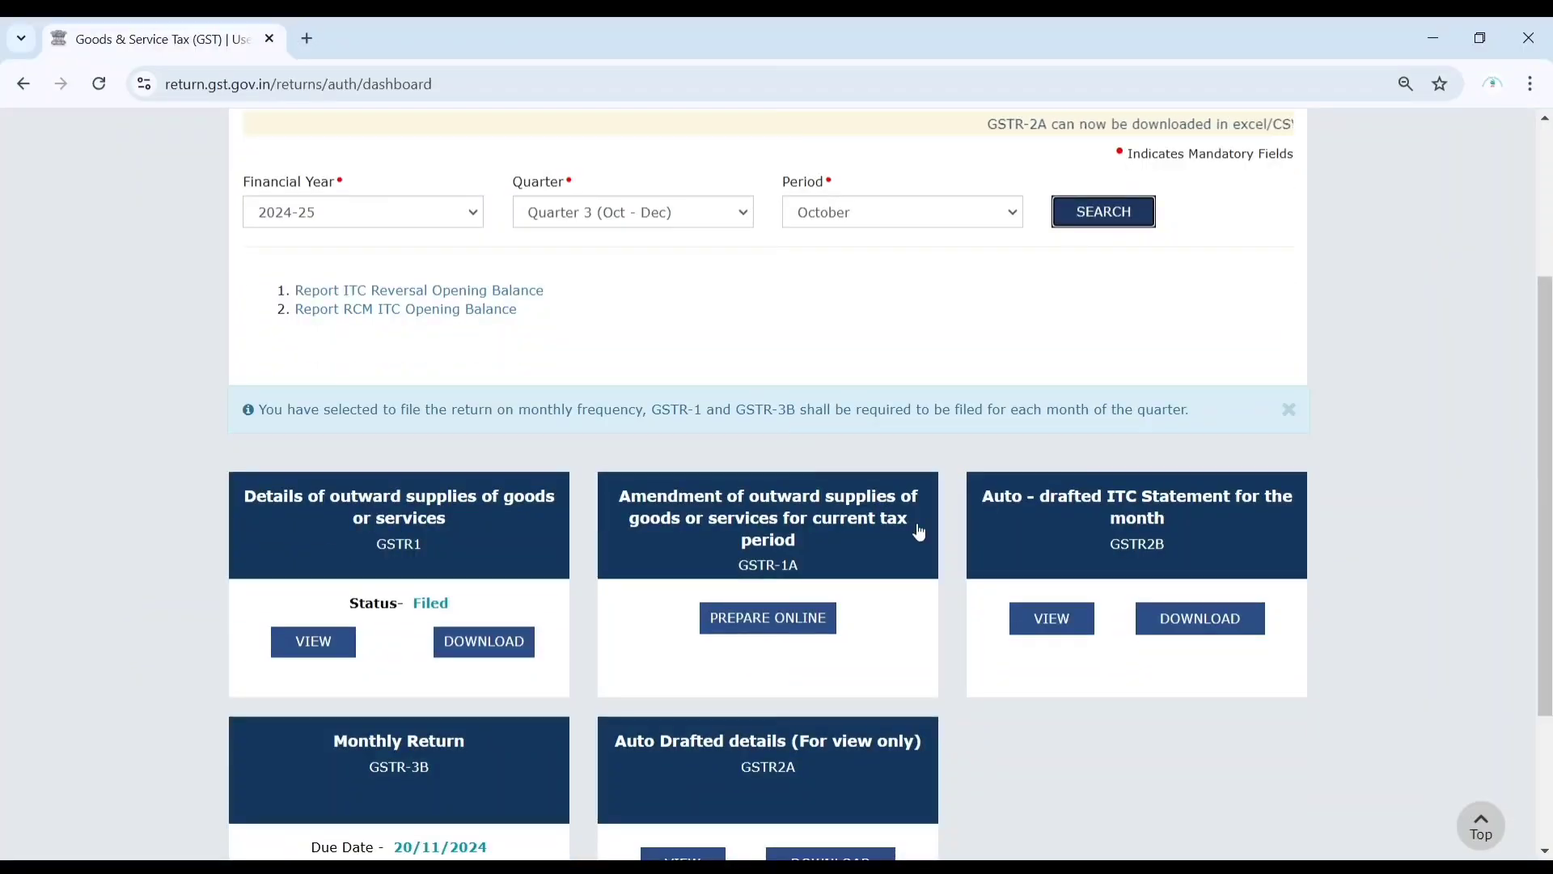
{"action": "left_click_drag", "start_coordinate": [616, 511], "coordinate": [921, 584]}
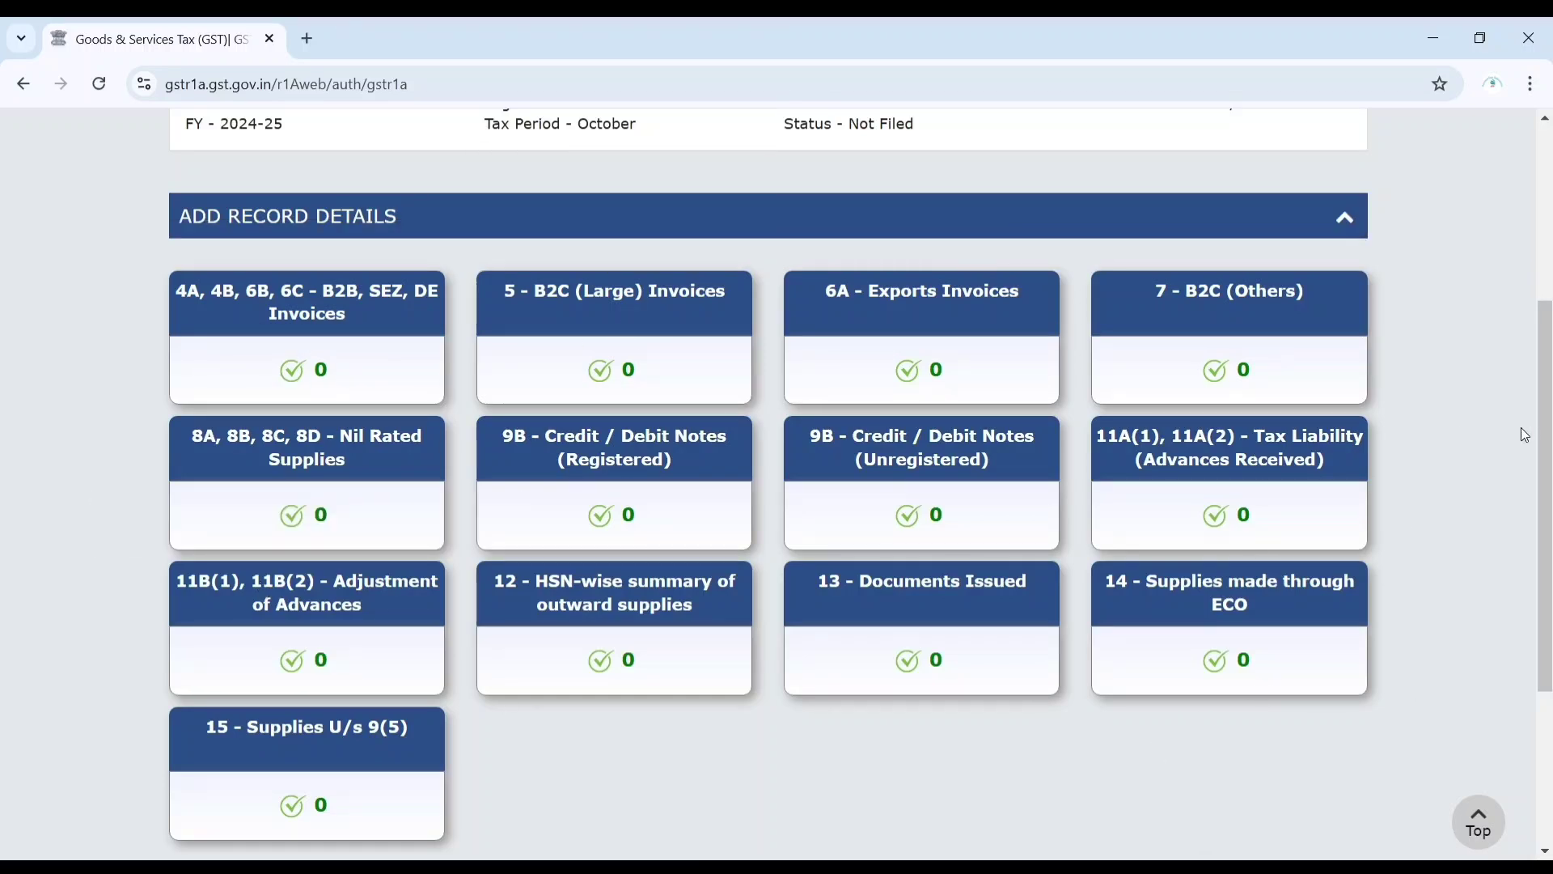
{"action": "scroll", "coordinate": [1541, 436], "scroll_direction": "down", "scroll_amount": 3}
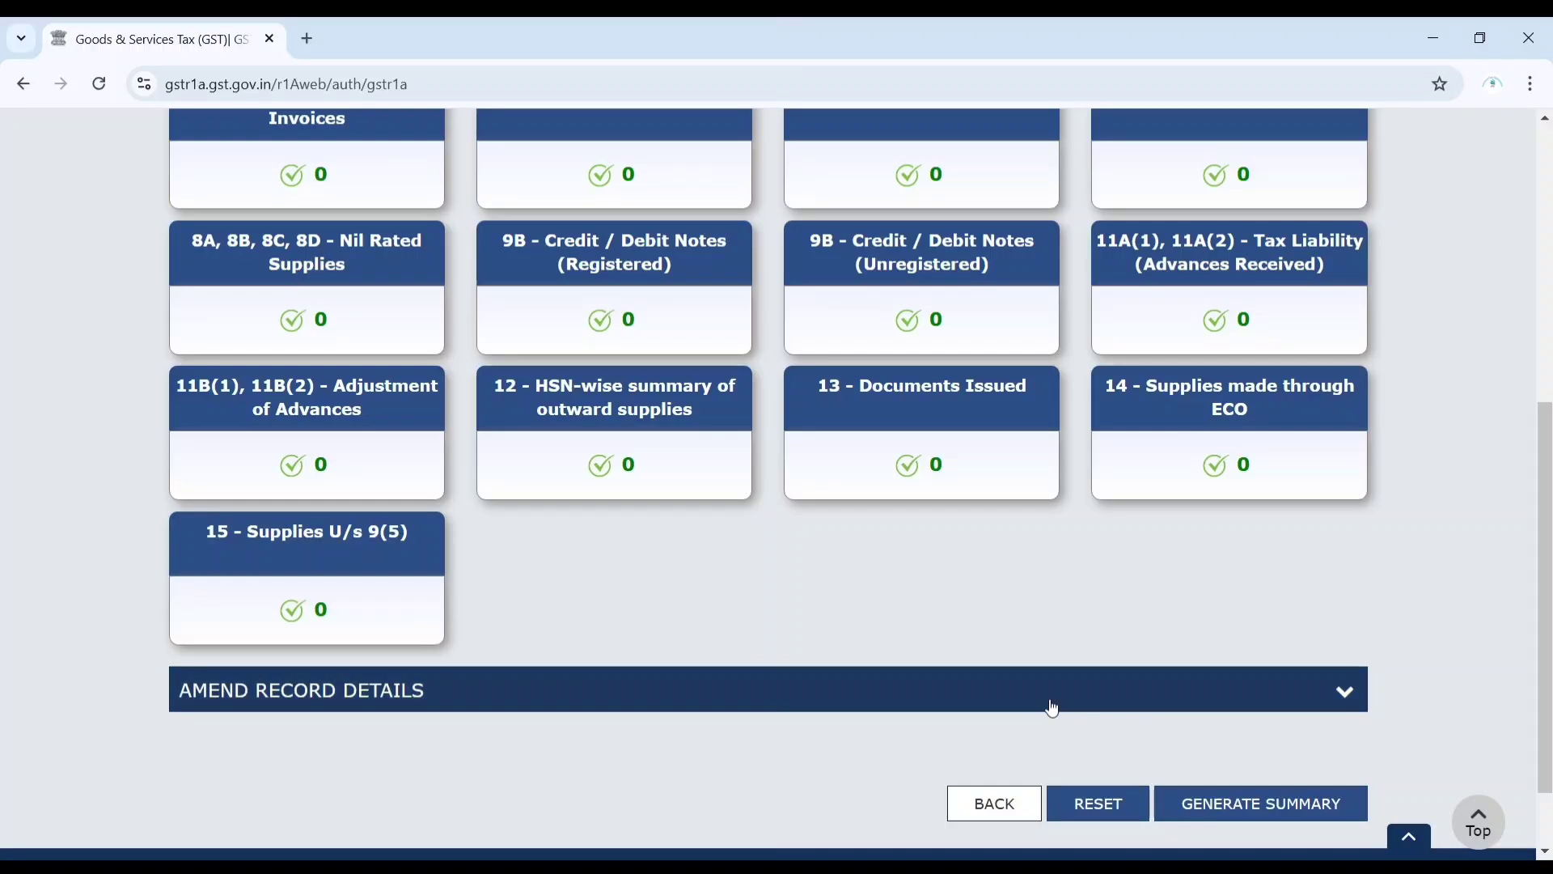
{"action": "left_click", "coordinate": [1052, 709]}
{"action": "scroll", "coordinate": [1541, 581], "scroll_direction": "down", "scroll_amount": 2}
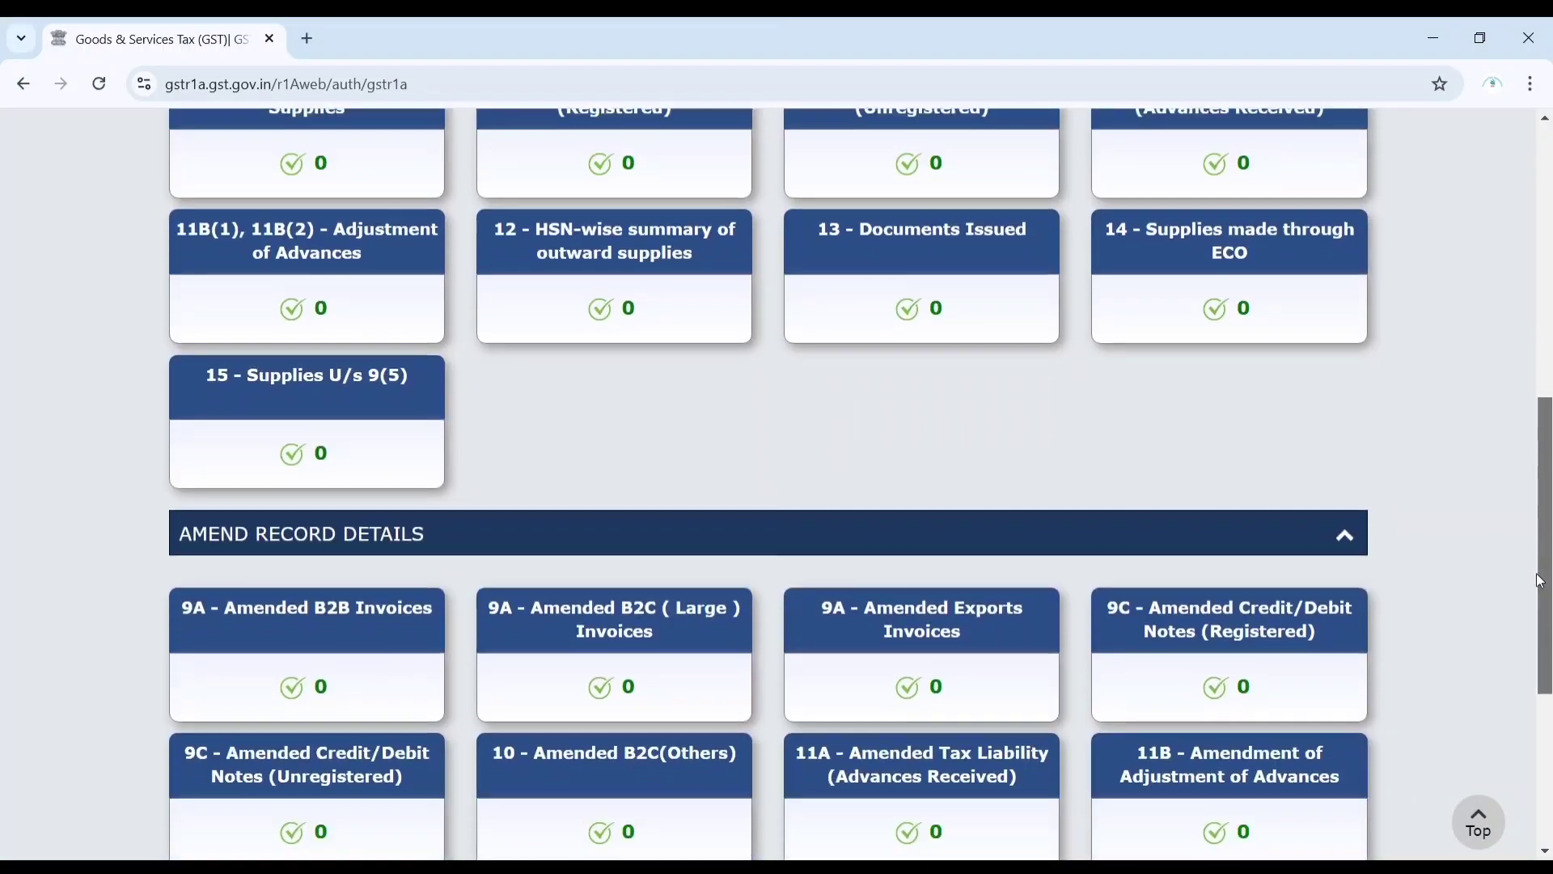
{"action": "scroll", "coordinate": [1541, 581], "scroll_direction": "down", "scroll_amount": 2}
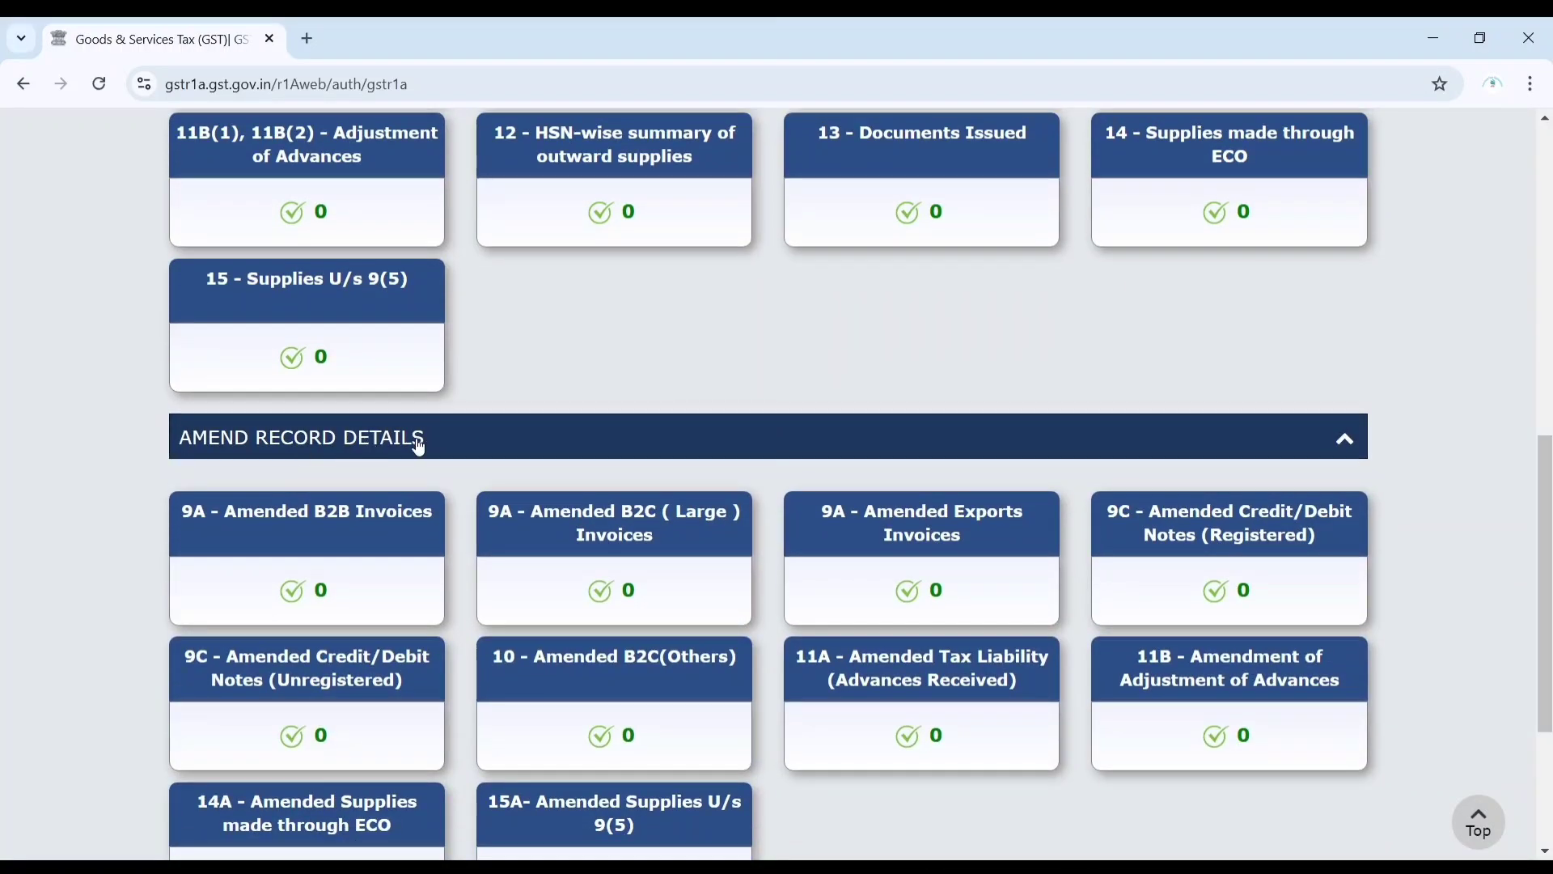
Start a new record under 9B - Credit / Debit Notes (Registered) in GSTR-1A
{"action": "left_click_drag", "start_coordinate": [1546, 498], "coordinate": [1541, 370]}
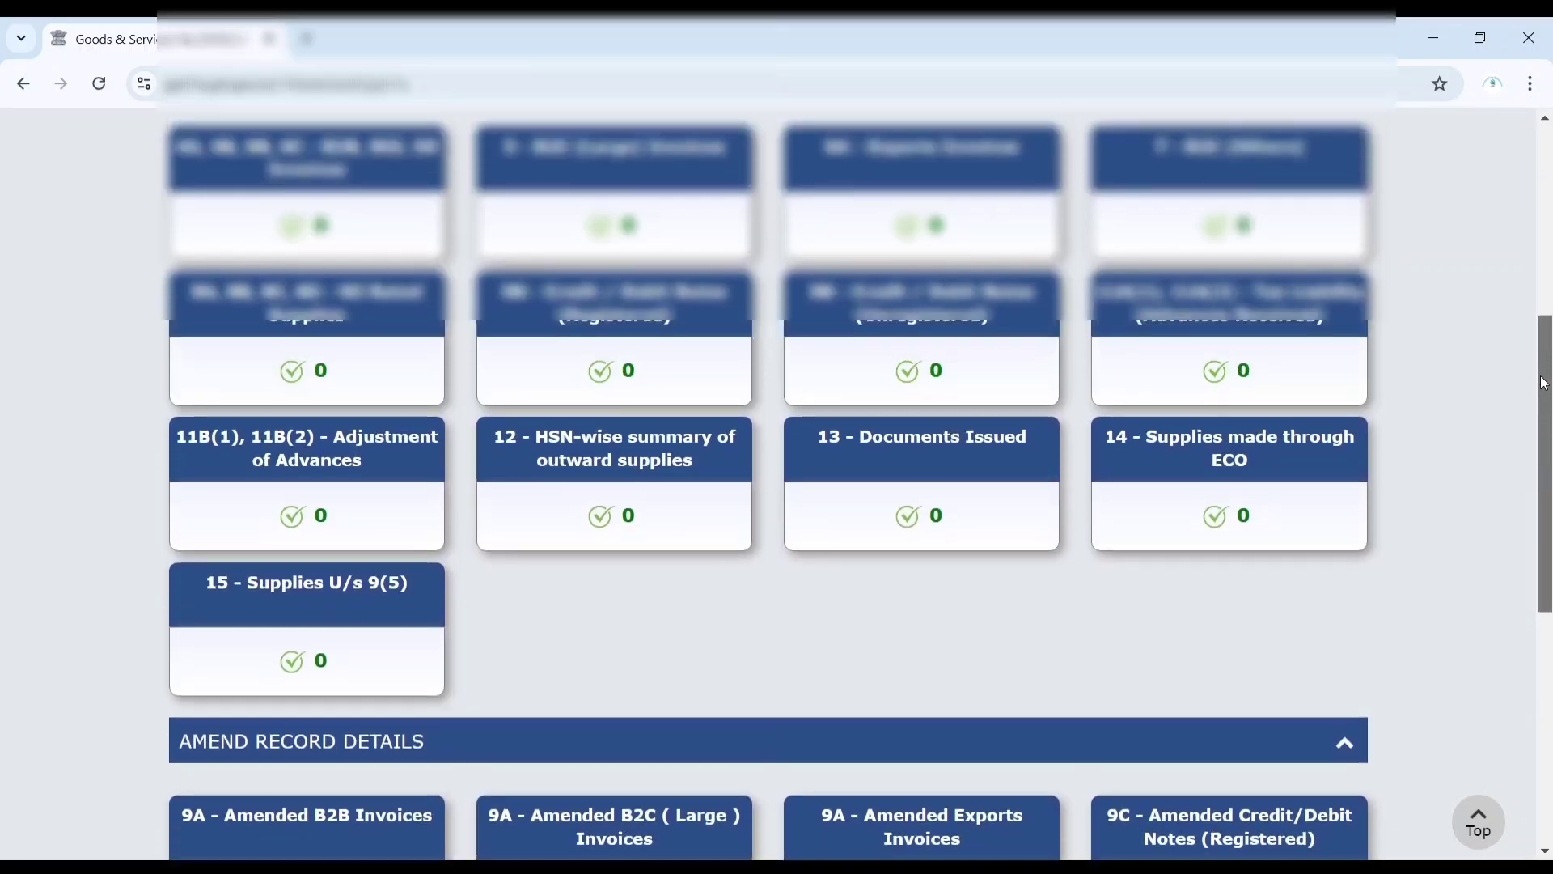
{"action": "left_click", "coordinate": [654, 341]}
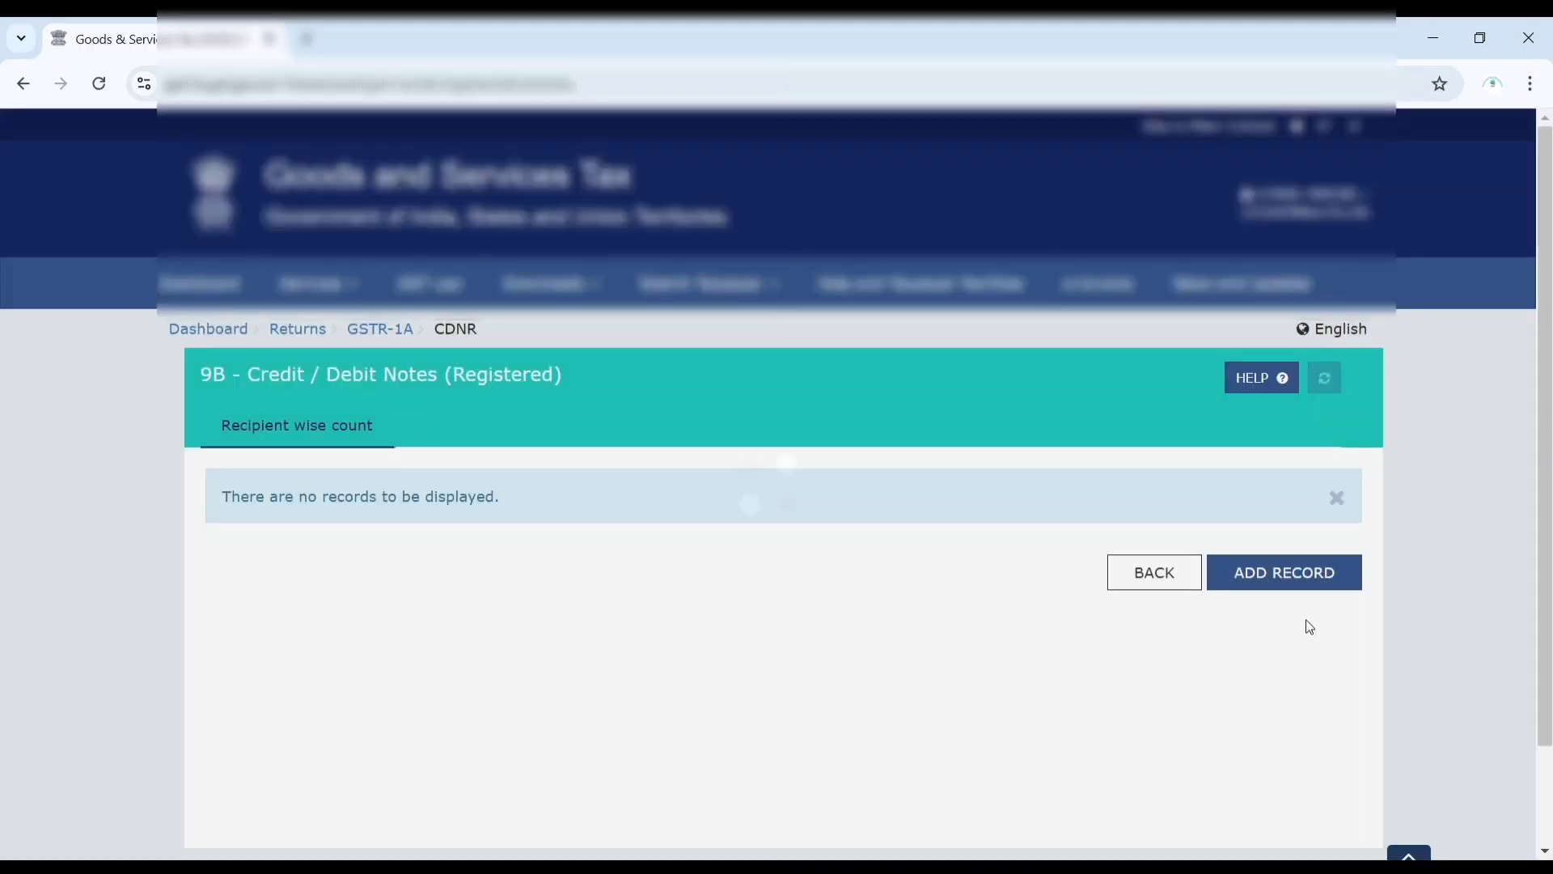
{"action": "left_click", "coordinate": [1277, 583]}
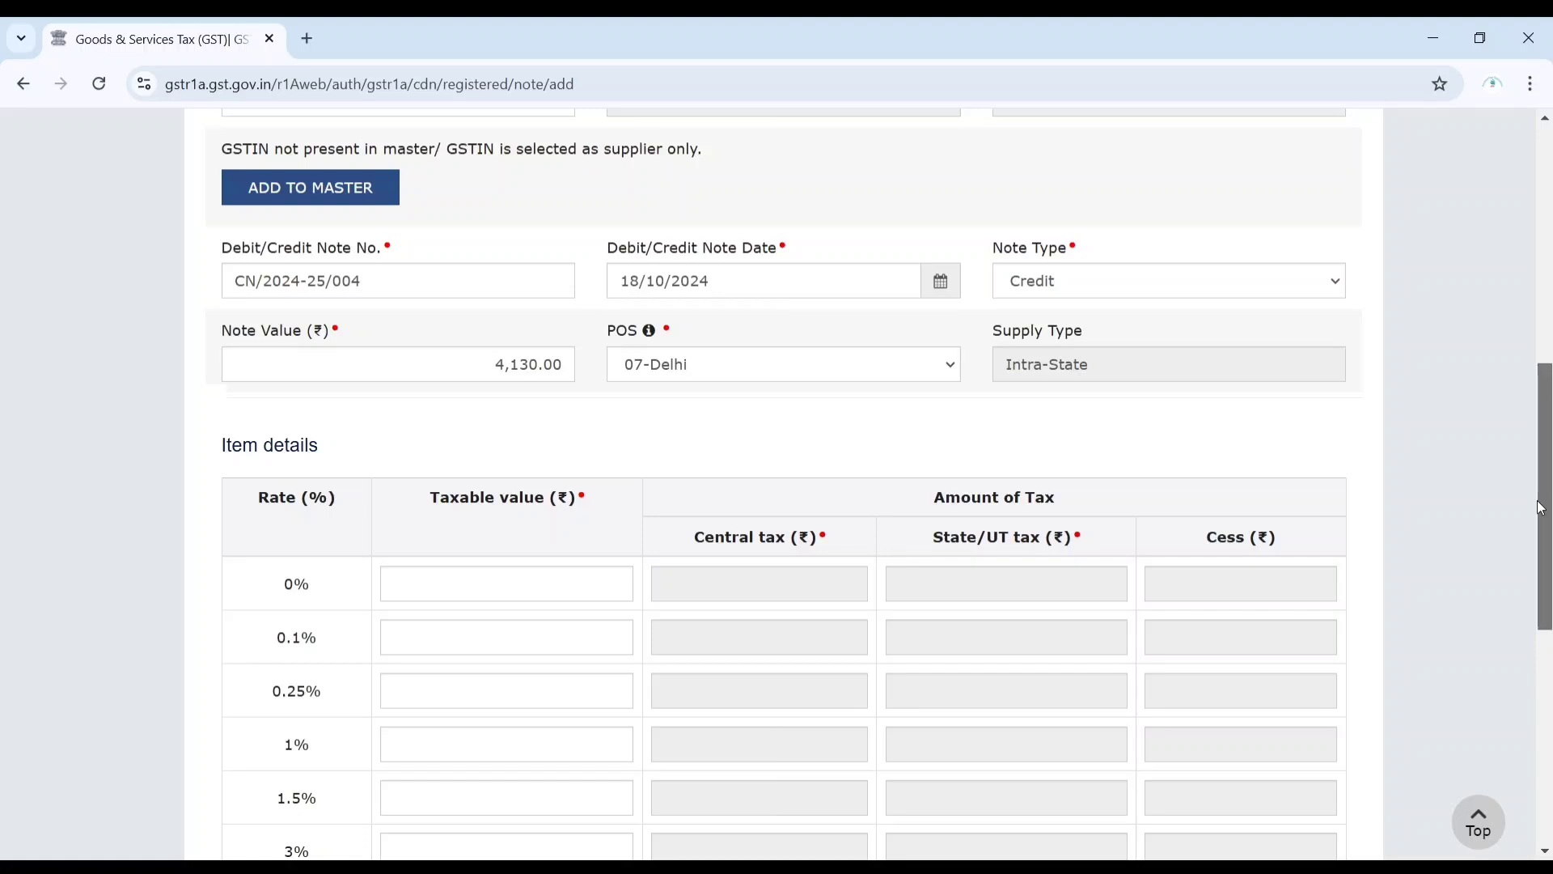
Enter a taxable value of 3,500 at the 18% rate for the credit note and save the record
{"action": "left_click_drag", "start_coordinate": [1541, 508], "coordinate": [1543, 666]}
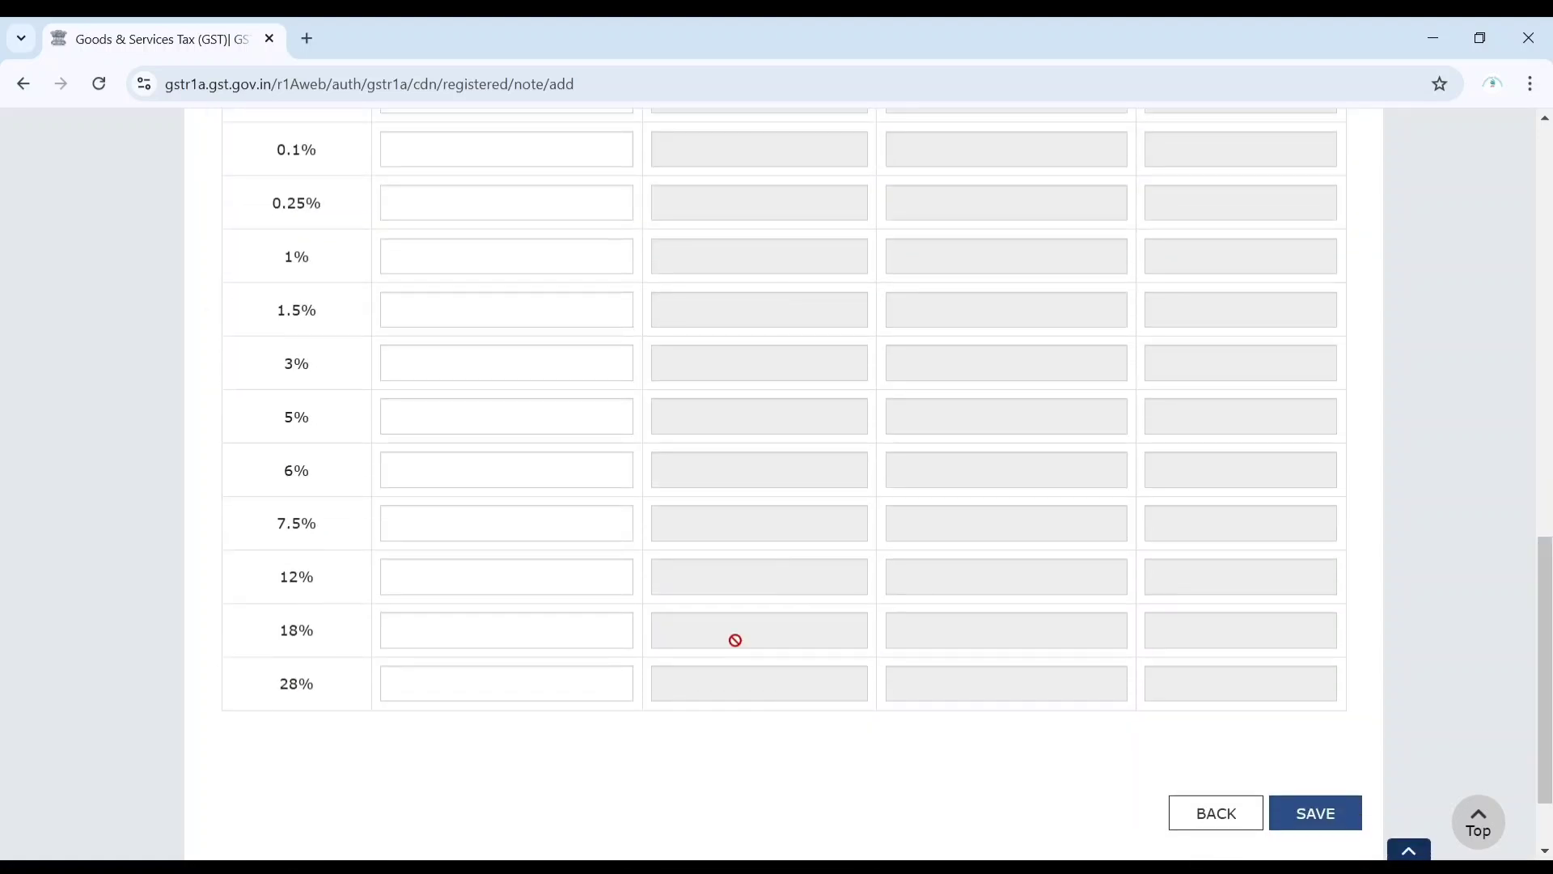
{"action": "left_click", "coordinate": [608, 638]}
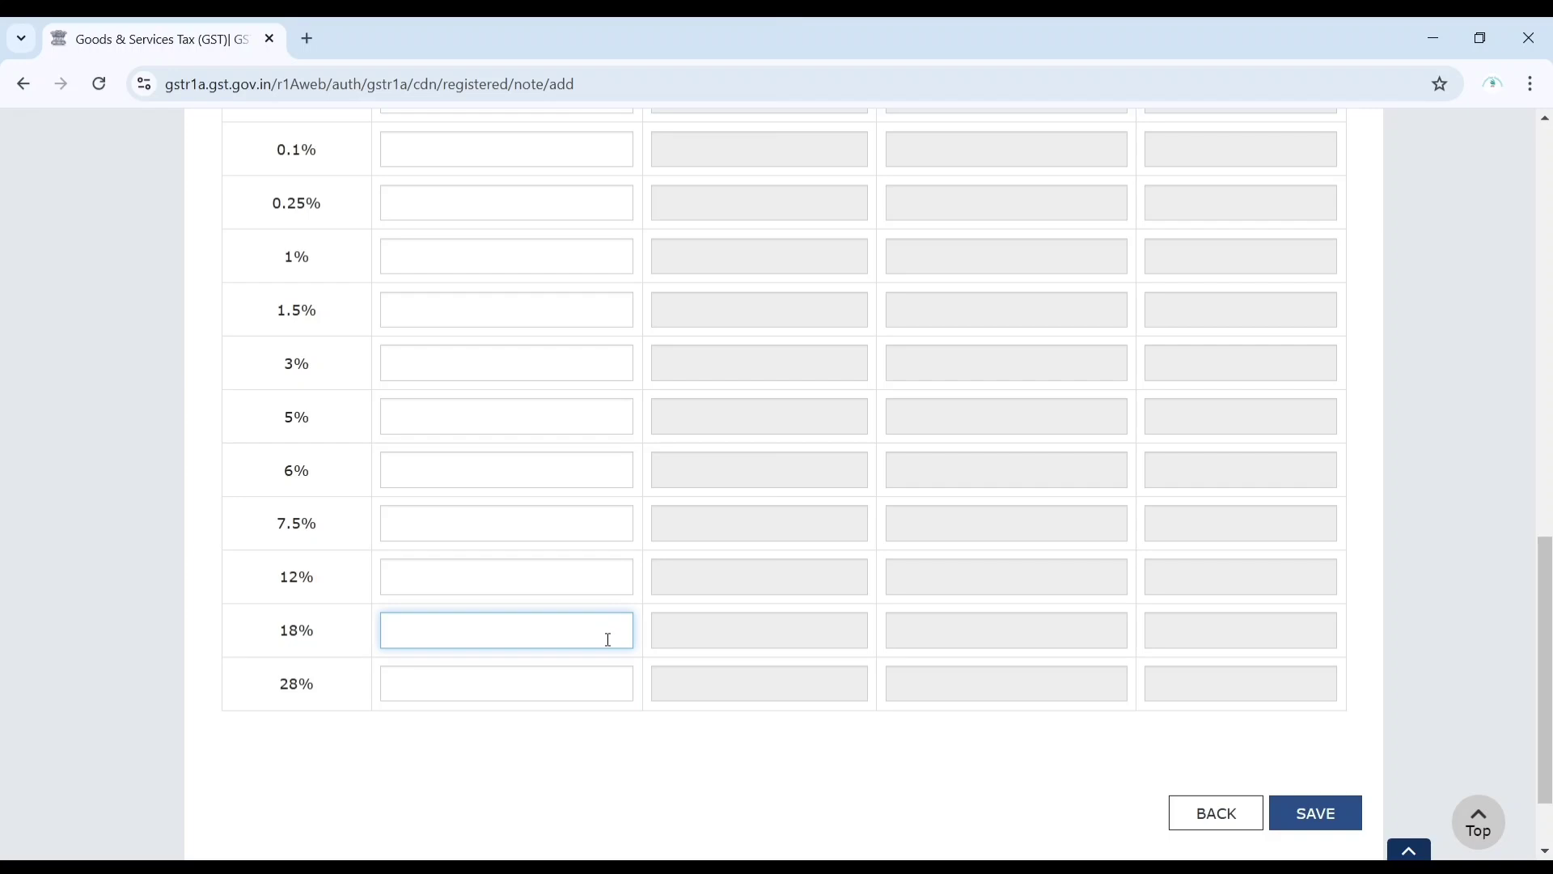
{"action": "type", "text": "3500"}
{"action": "left_click", "coordinate": [612, 744]}
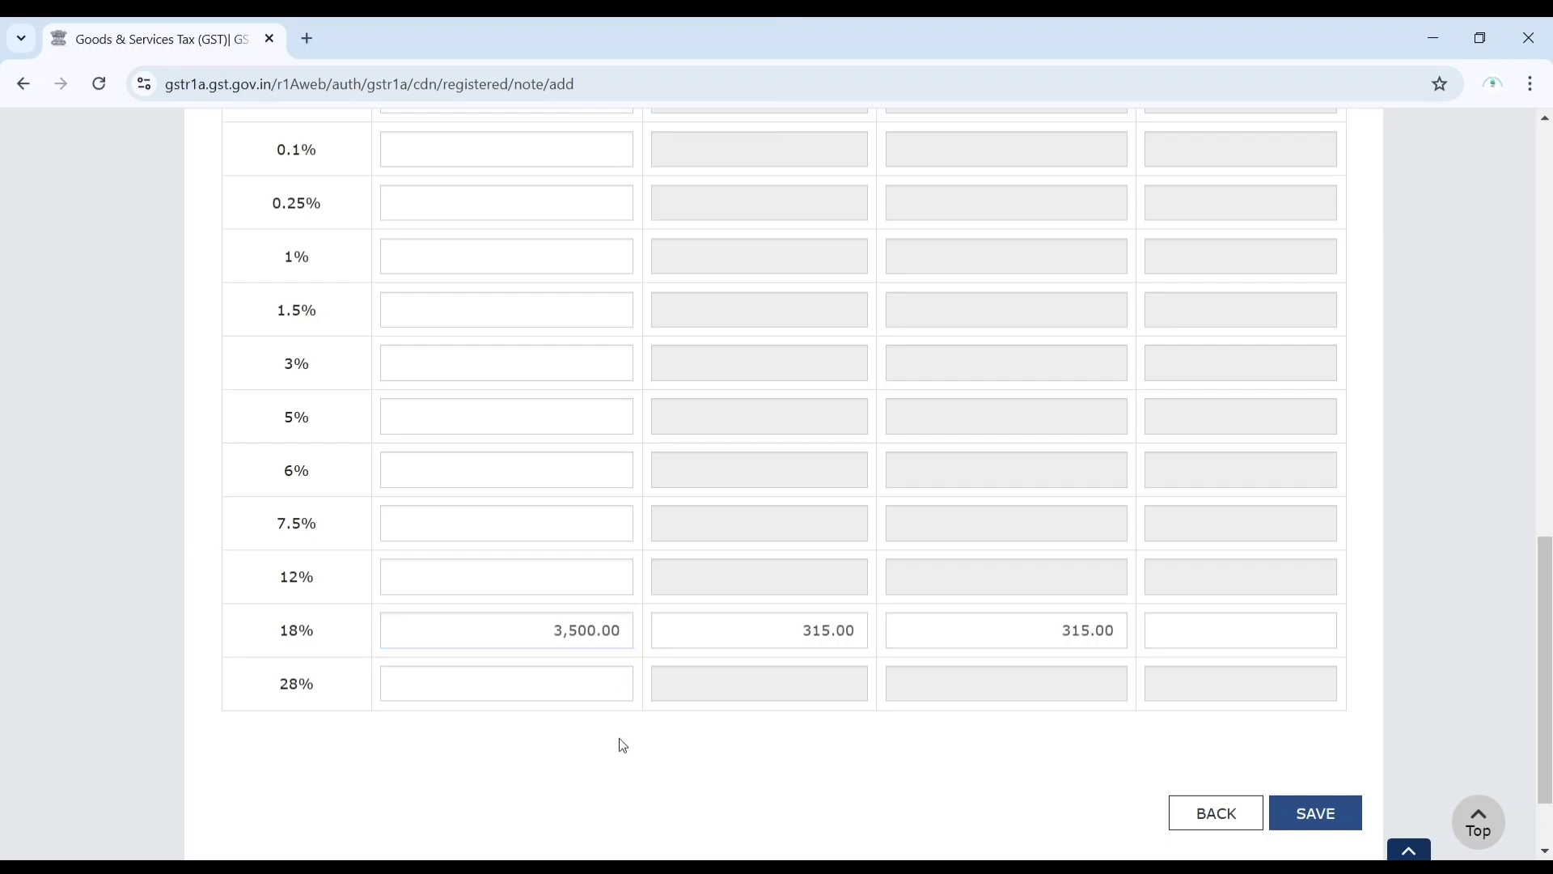
{"action": "left_click", "coordinate": [1334, 831]}
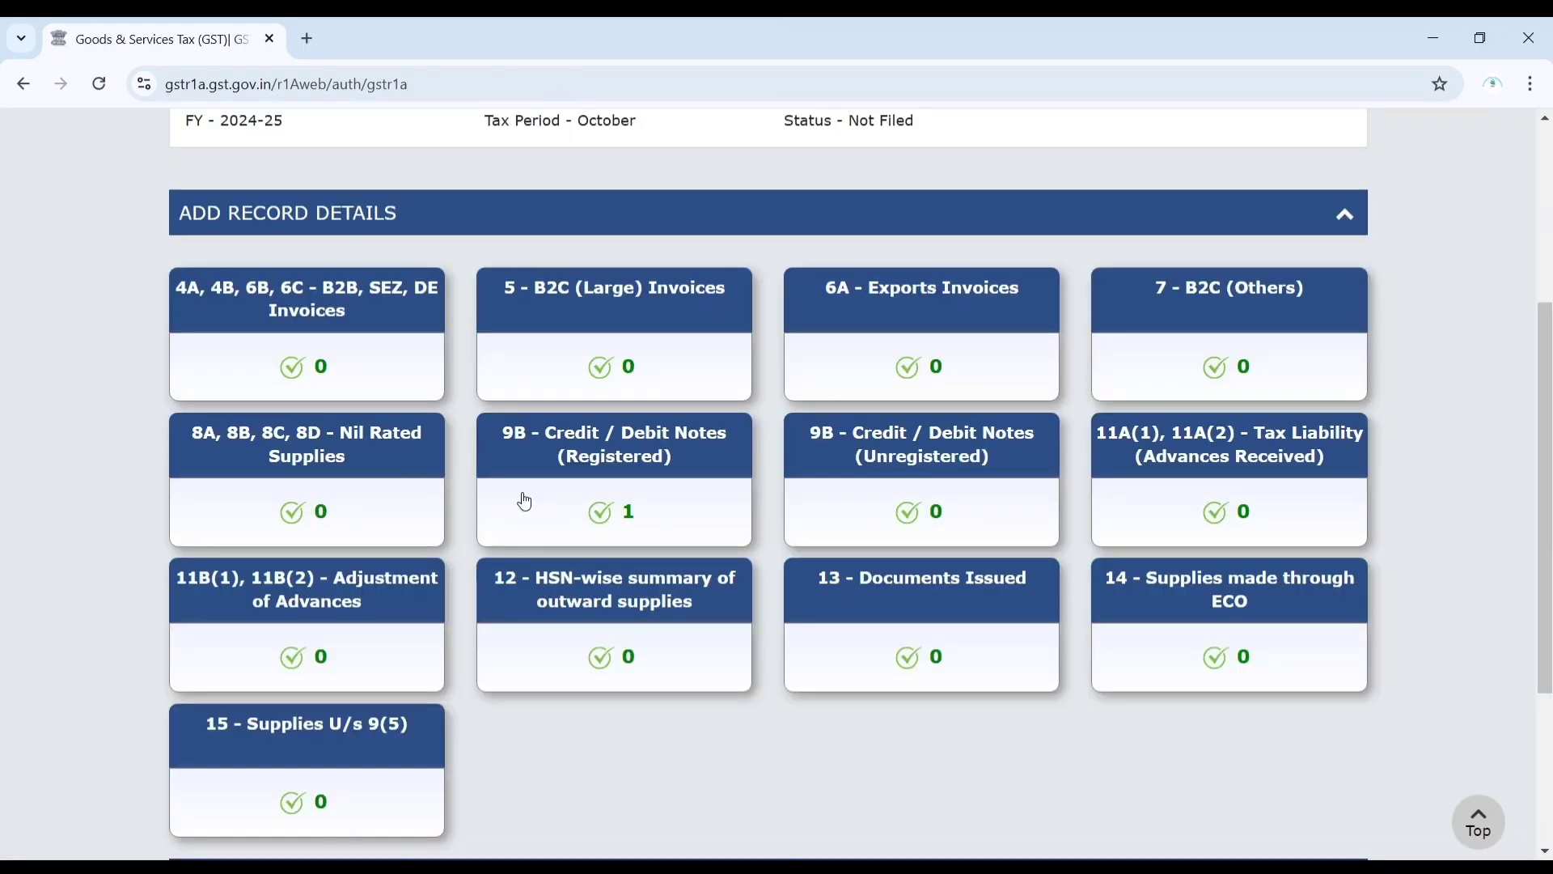
Generate the GSTR-1A summary and check the return's status
{"action": "left_click_drag", "start_coordinate": [1550, 472], "coordinate": [1546, 621]}
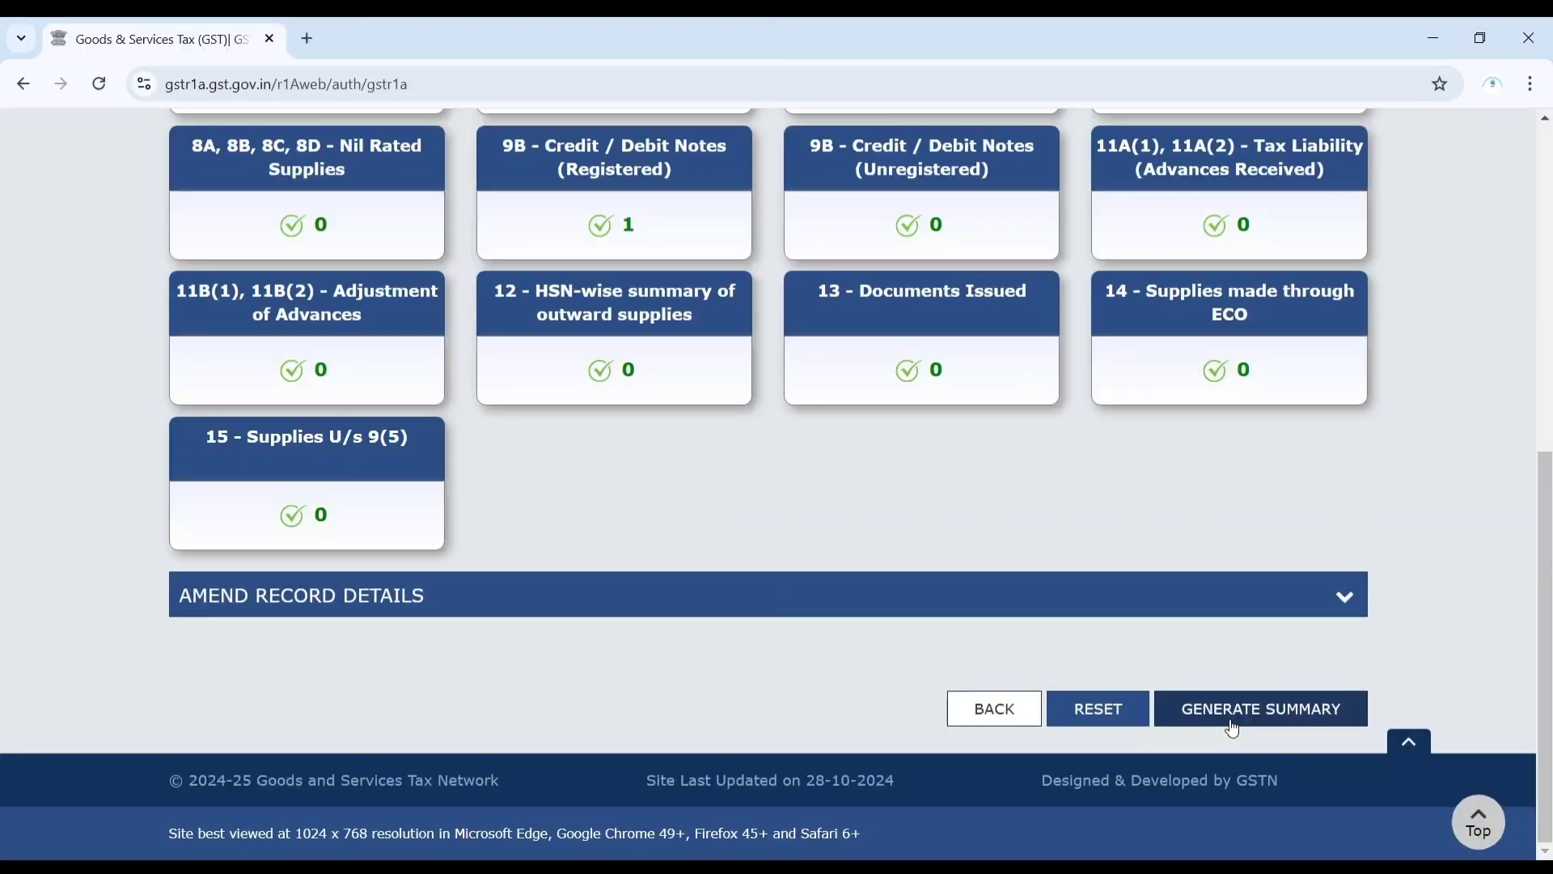
{"action": "left_click", "coordinate": [1221, 724]}
{"action": "left_click_drag", "start_coordinate": [1546, 578], "coordinate": [1546, 429]}
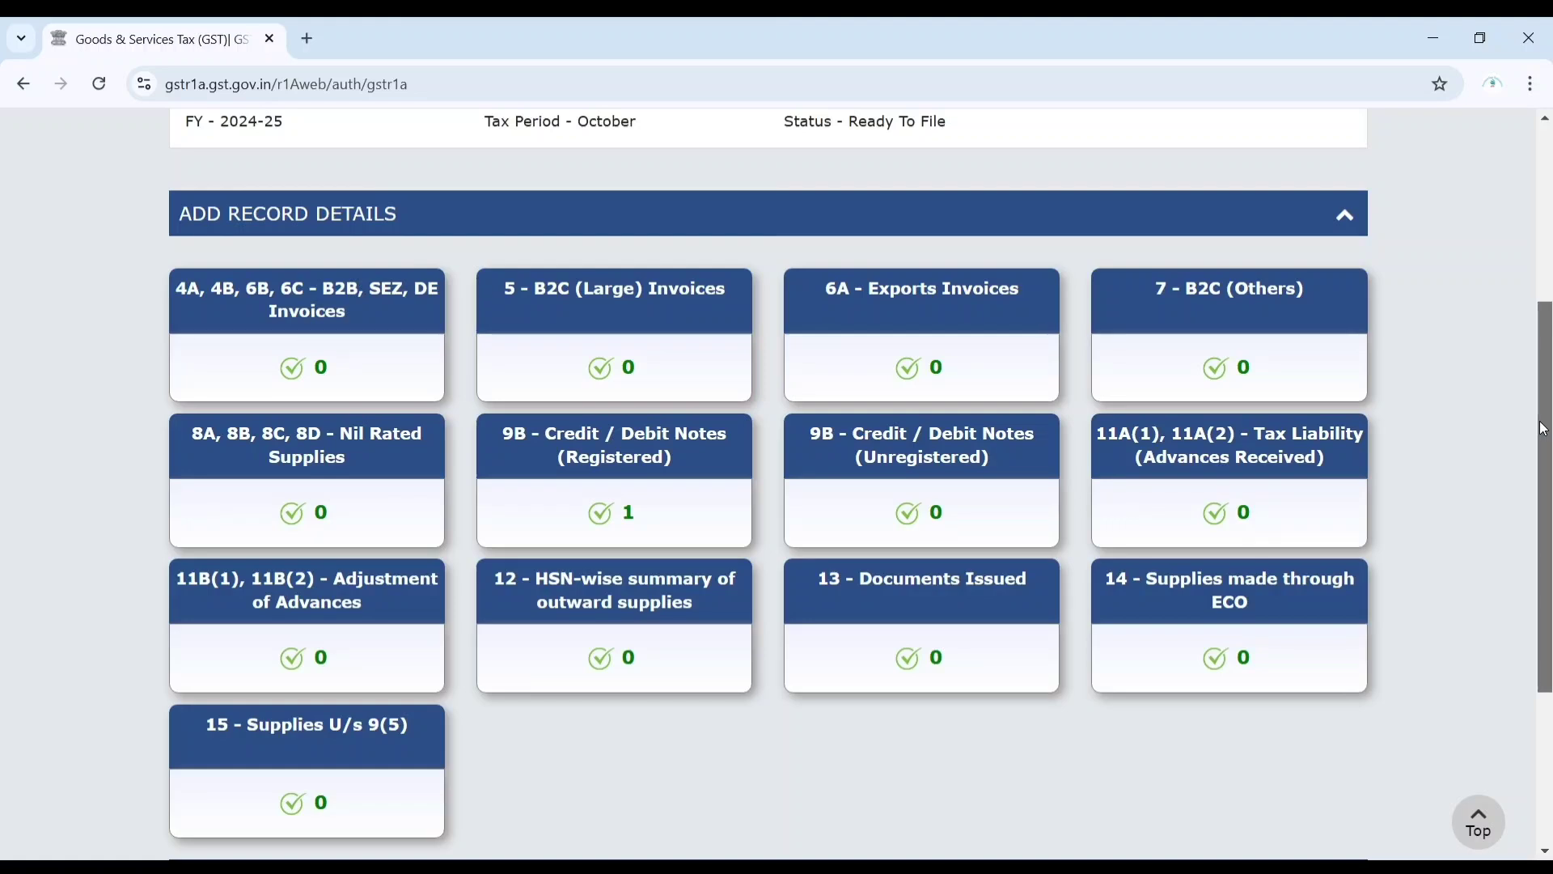
{"action": "left_click_drag", "start_coordinate": [953, 122], "coordinate": [783, 122]}
{"action": "left_click", "coordinate": [1425, 254]}
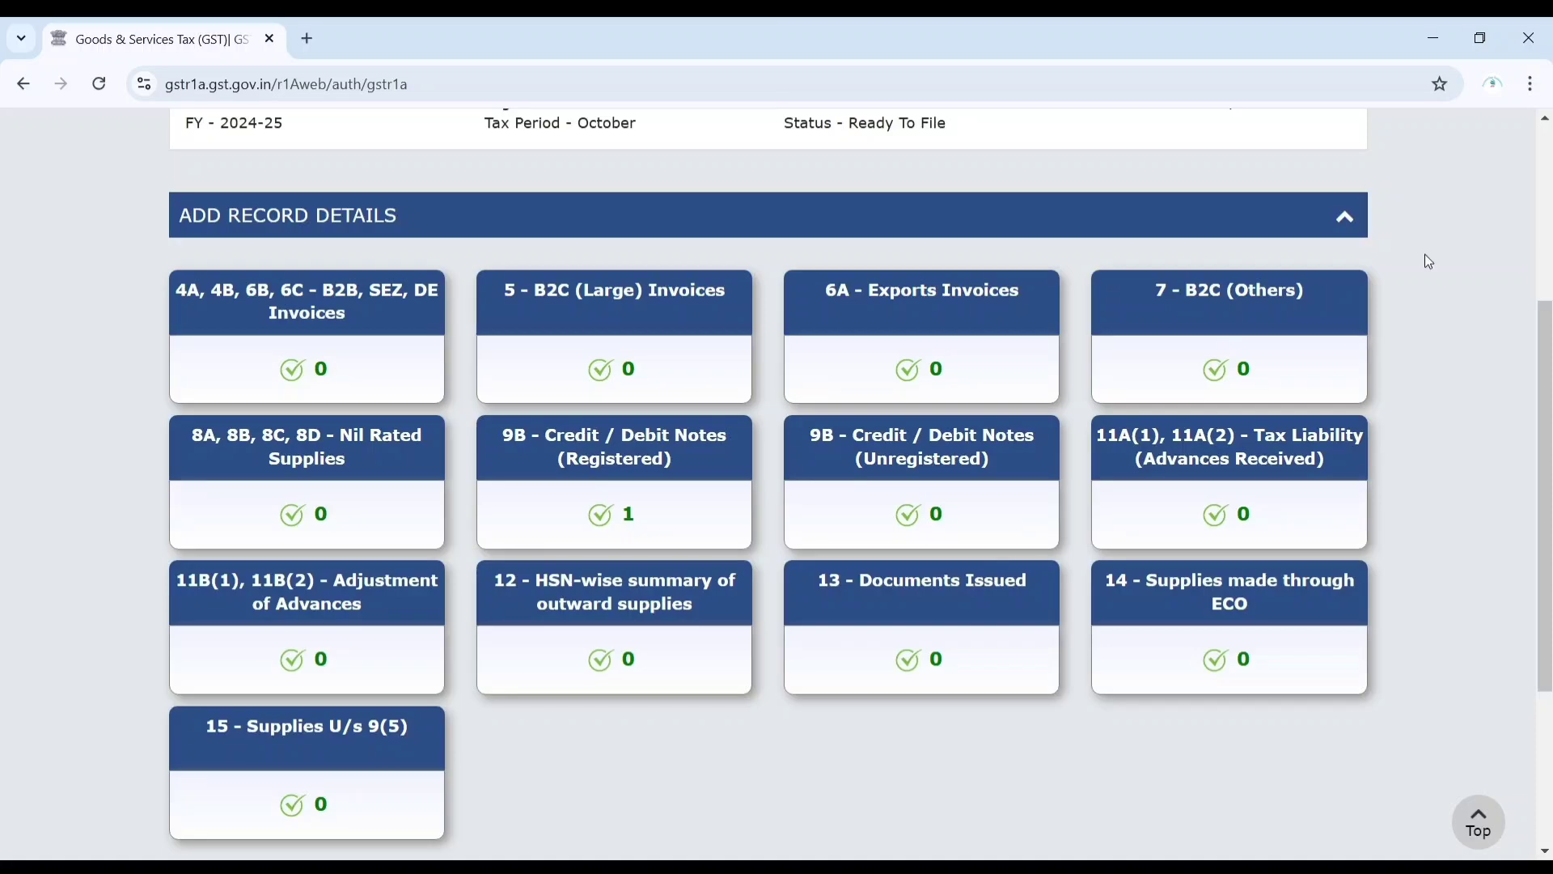
Proceed to the filing summary and review the GSTR-1, GSTR-1A and total rows of sections 4A and 4B
{"action": "scroll", "coordinate": [1426, 267], "scroll_direction": "down", "scroll_amount": 4}
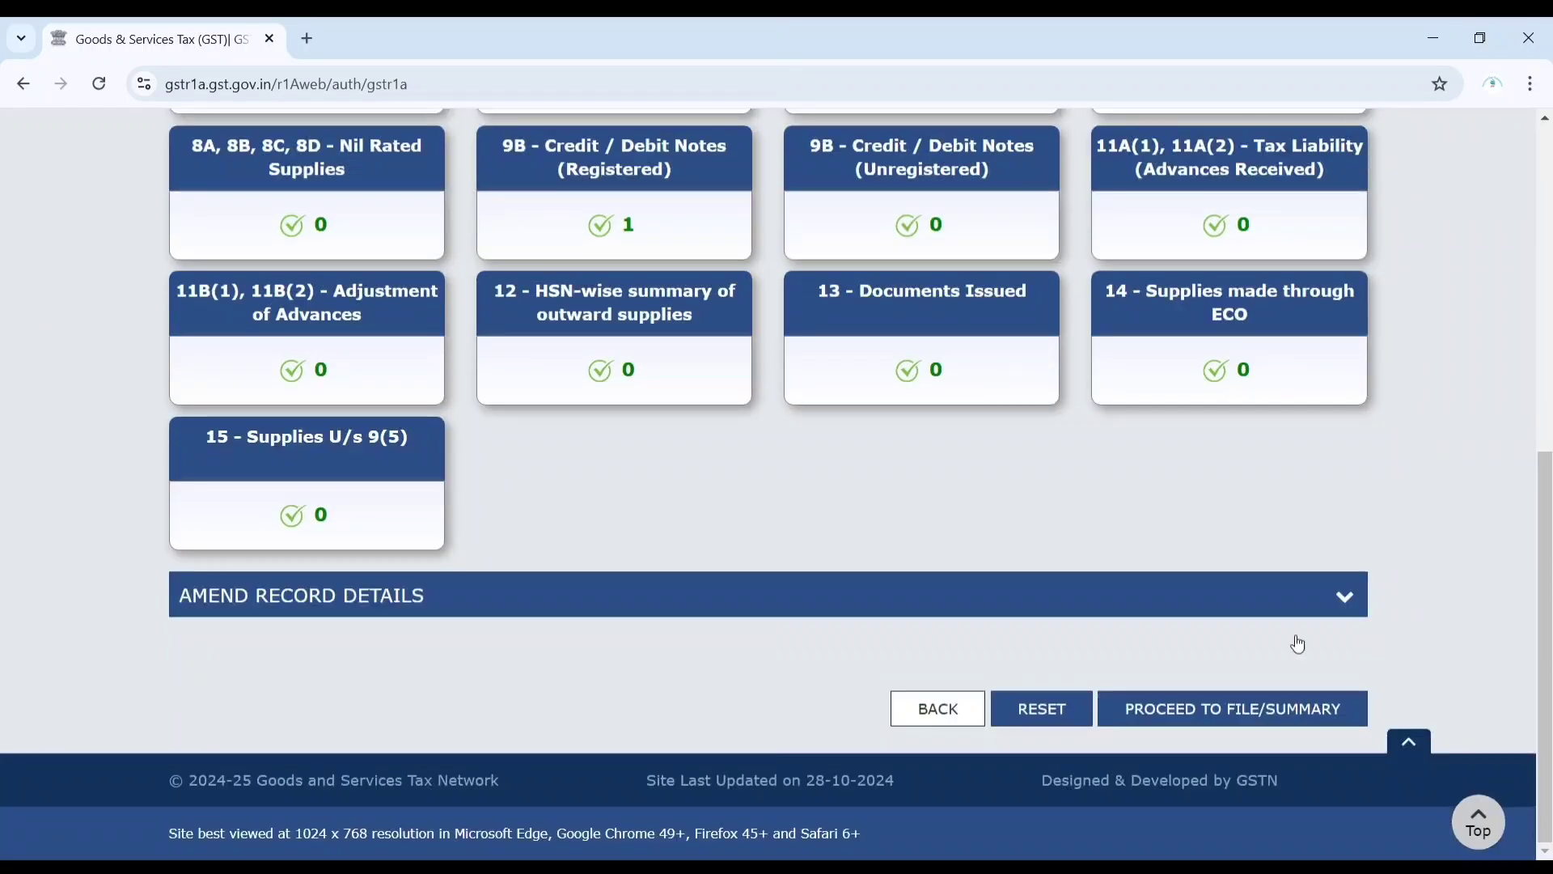
{"action": "left_click", "coordinate": [1169, 723]}
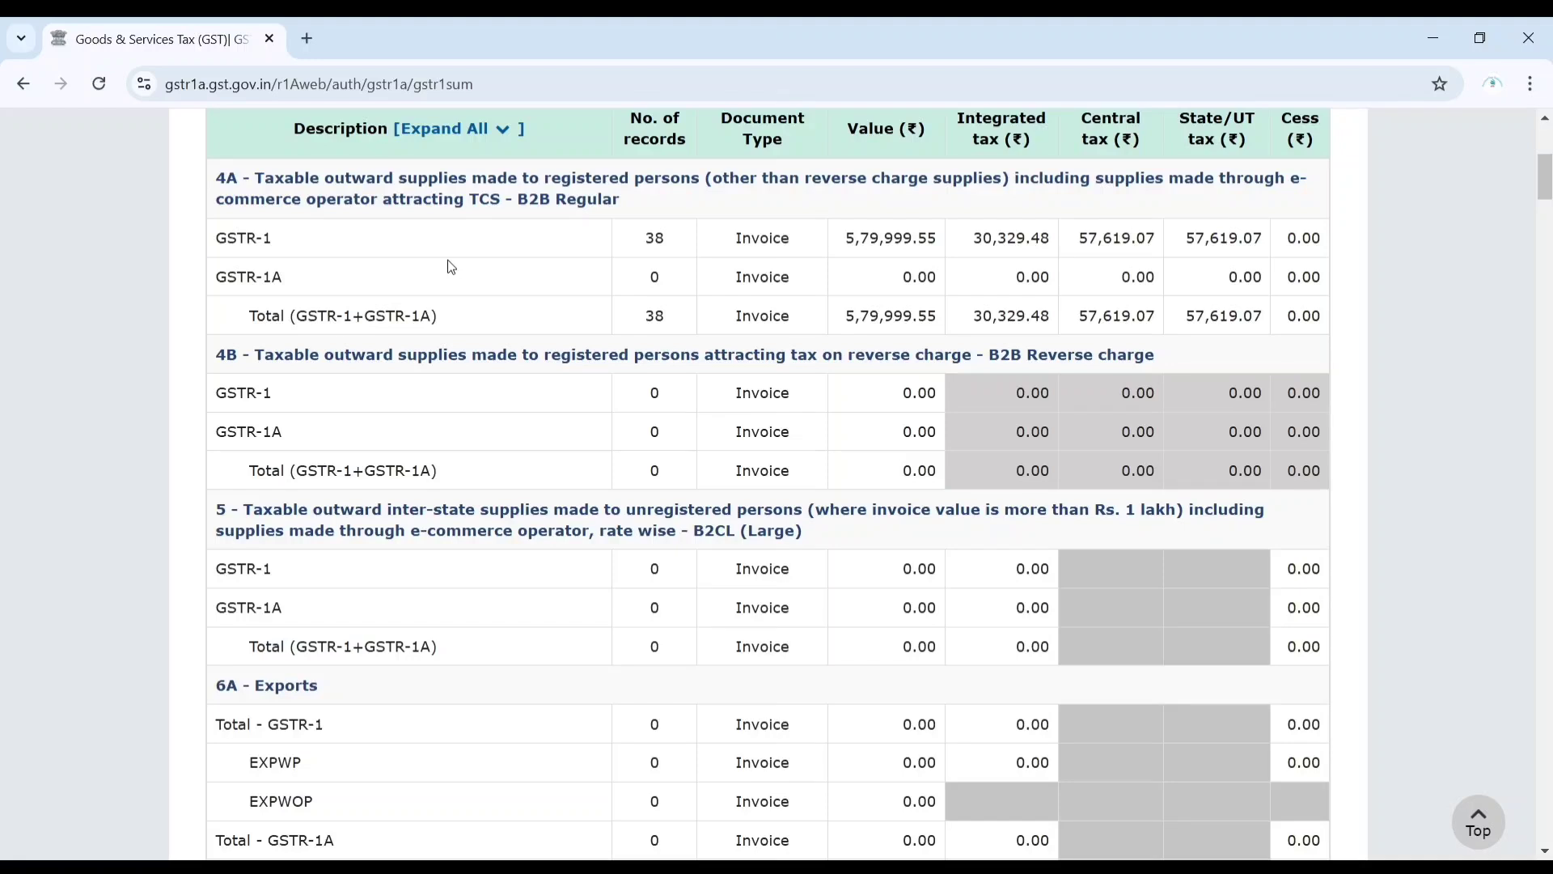
{"action": "left_click_drag", "start_coordinate": [212, 241], "coordinate": [432, 316]}
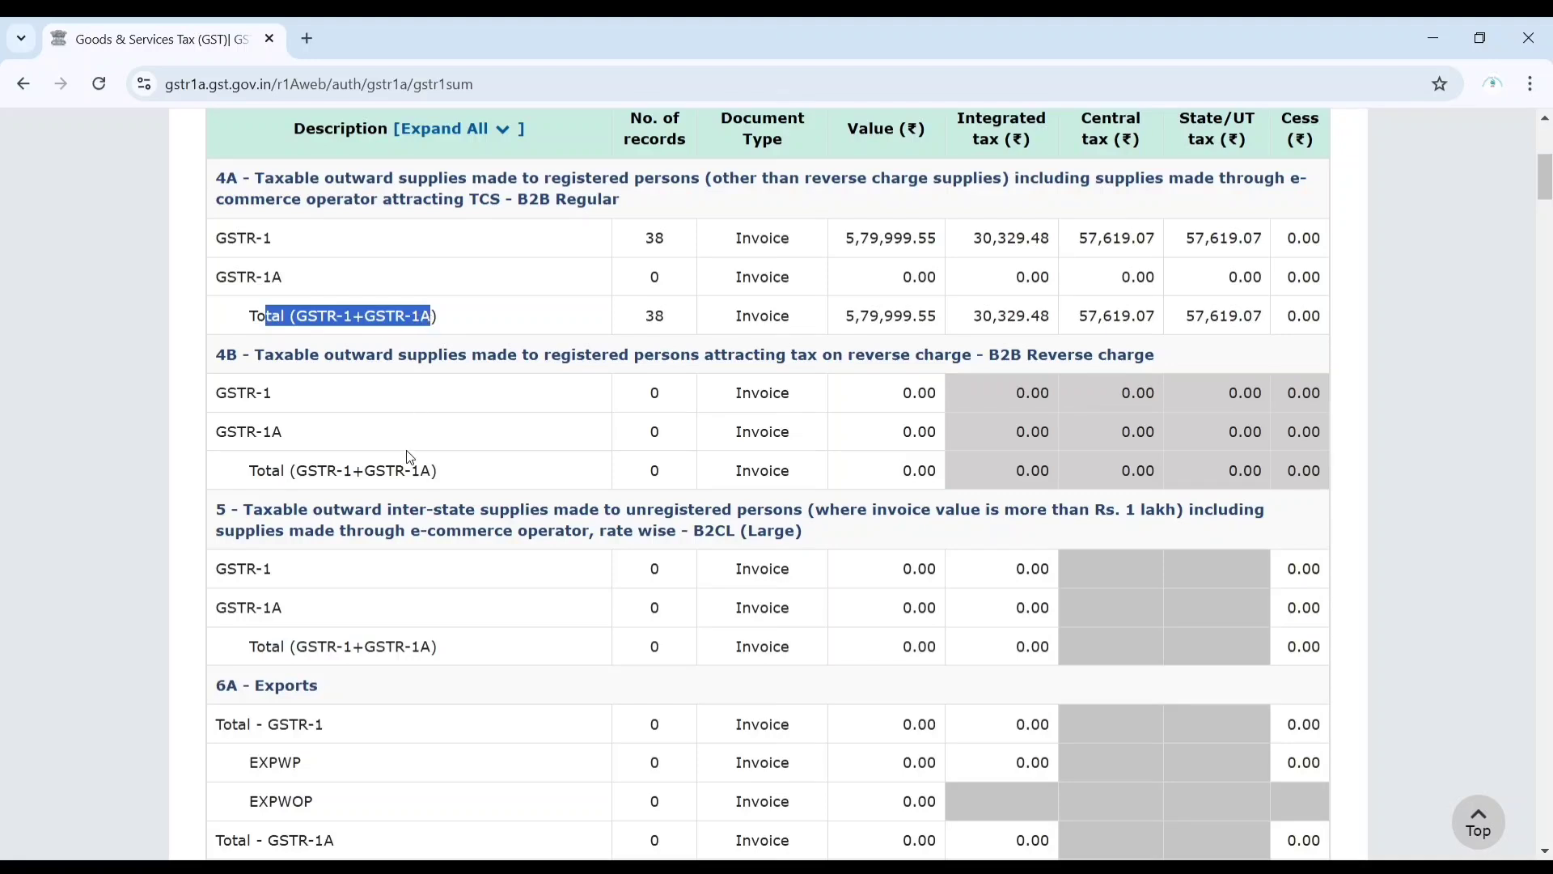
{"action": "left_click_drag", "start_coordinate": [213, 393], "coordinate": [444, 477]}
{"action": "left_click", "coordinate": [426, 566]}
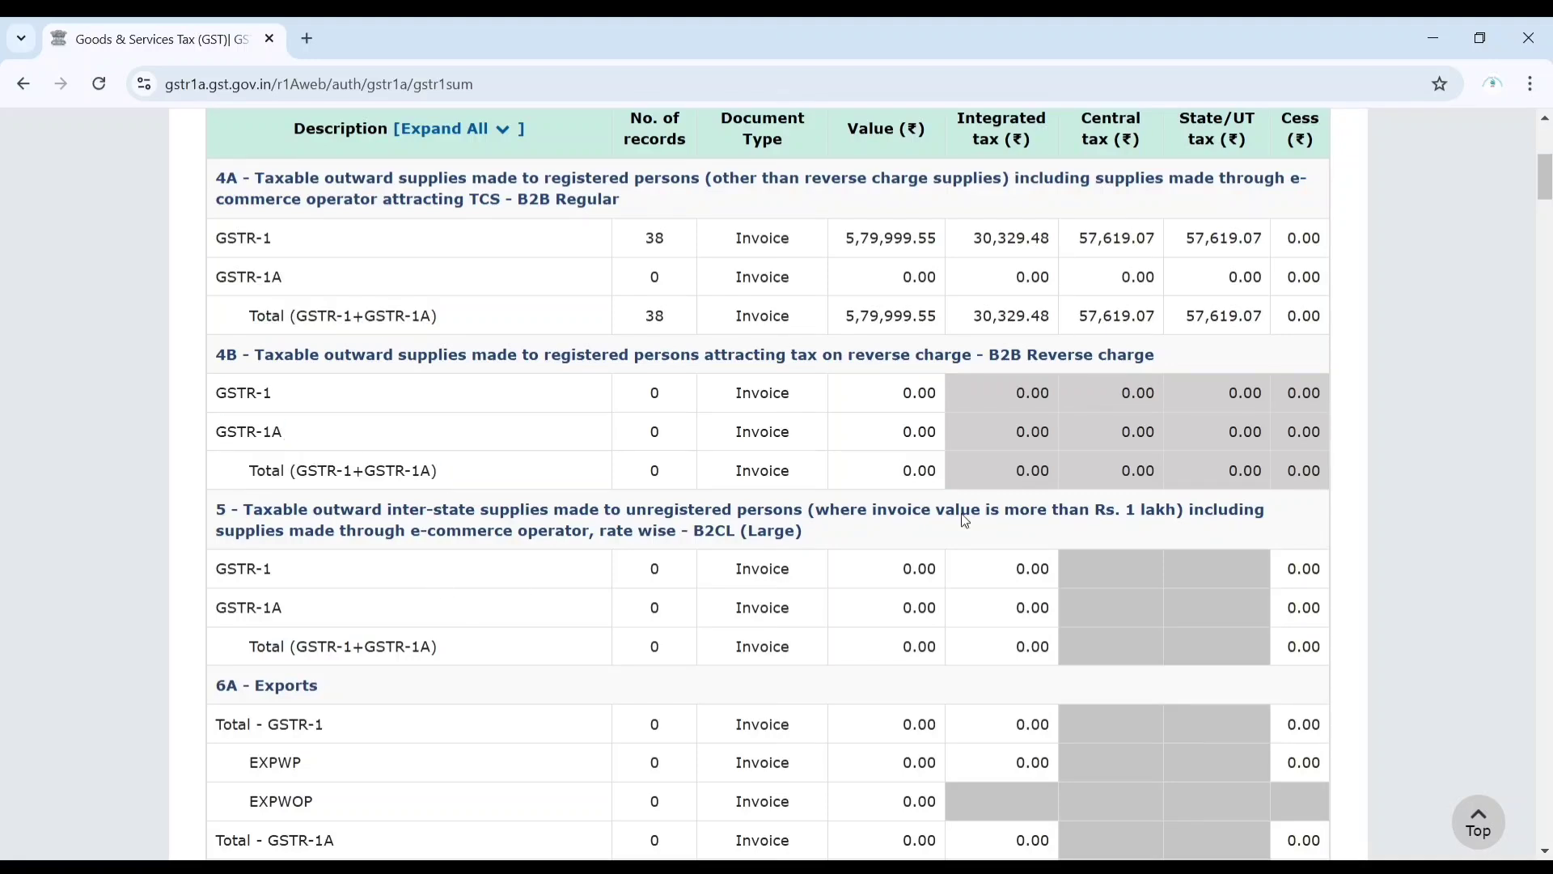
Examine the combined Total Liability at the end of the summary against the separate GSTR-1 and GSTR-1A totals
{"action": "left_click_drag", "start_coordinate": [1542, 194], "coordinate": [1544, 239]}
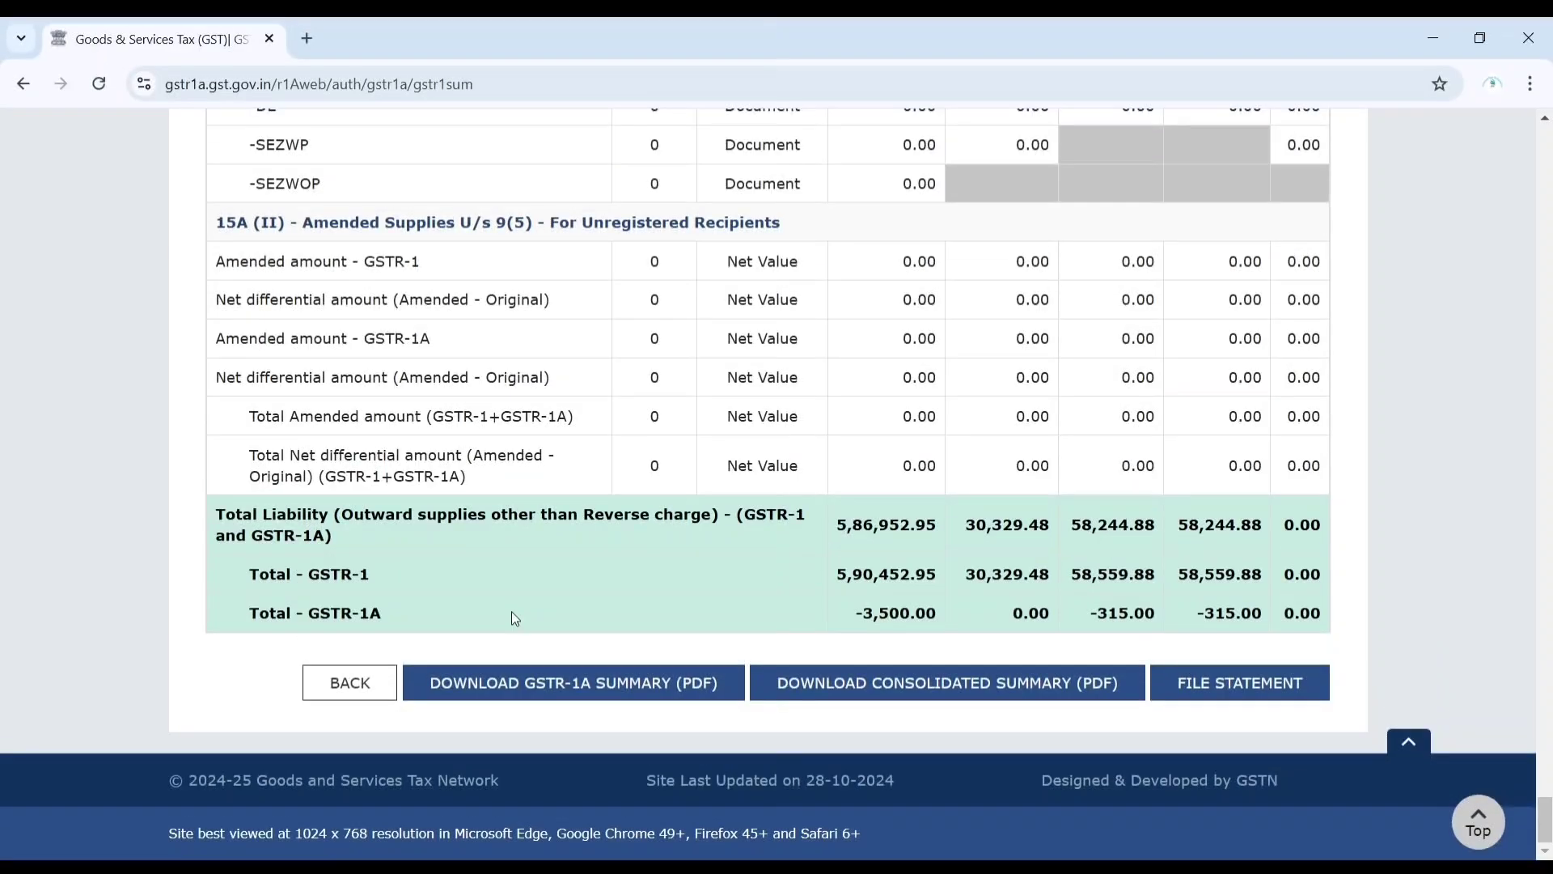
{"action": "left_click_drag", "start_coordinate": [215, 515], "coordinate": [634, 523]}
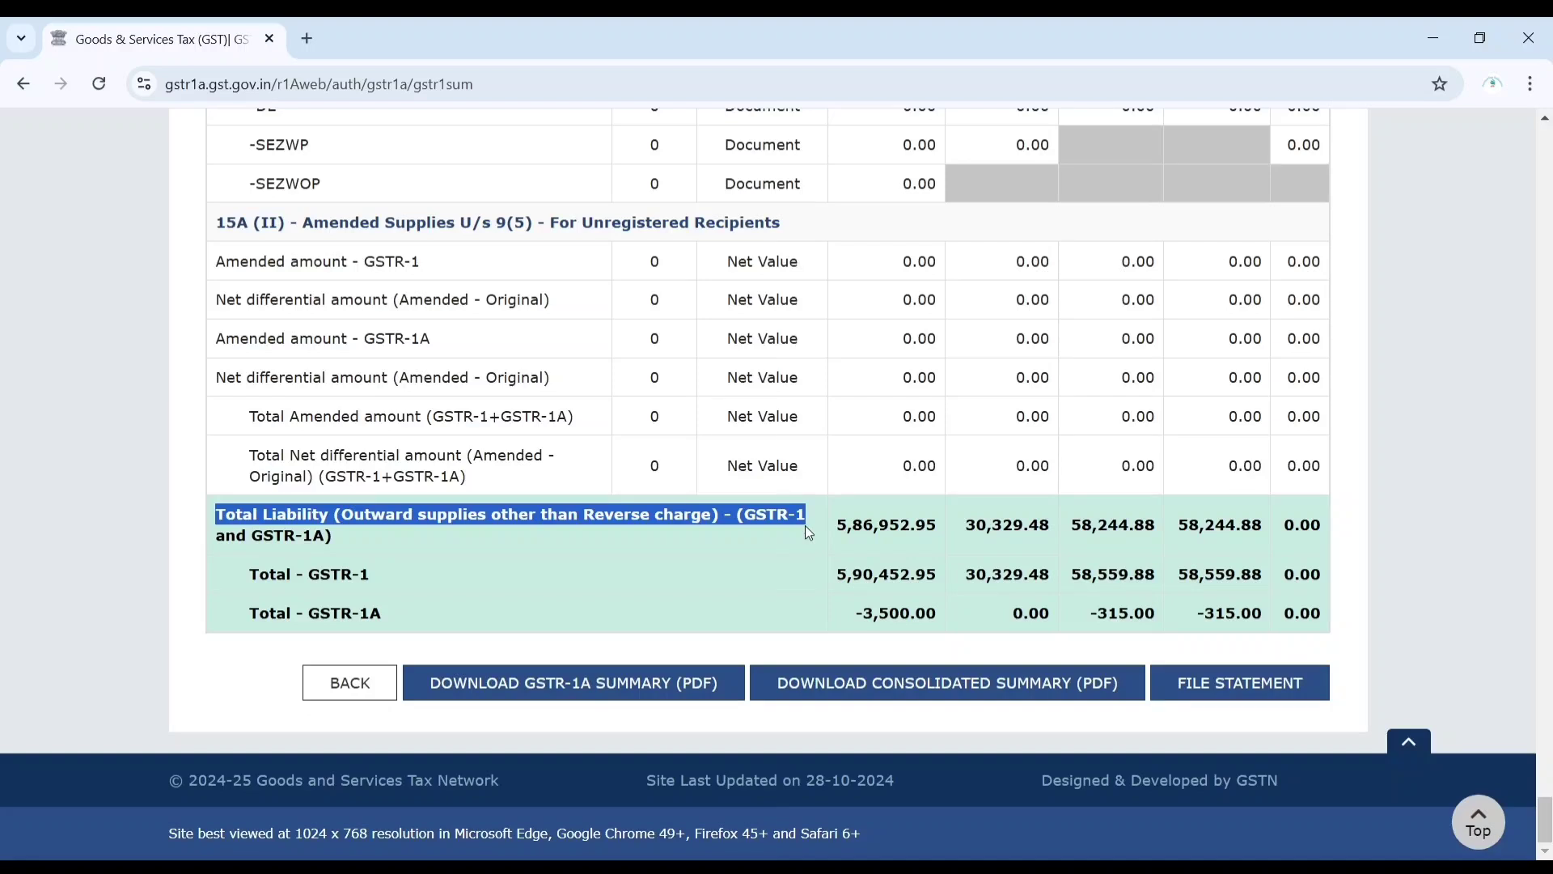
{"action": "left_click_drag", "start_coordinate": [809, 533], "coordinate": [809, 543]}
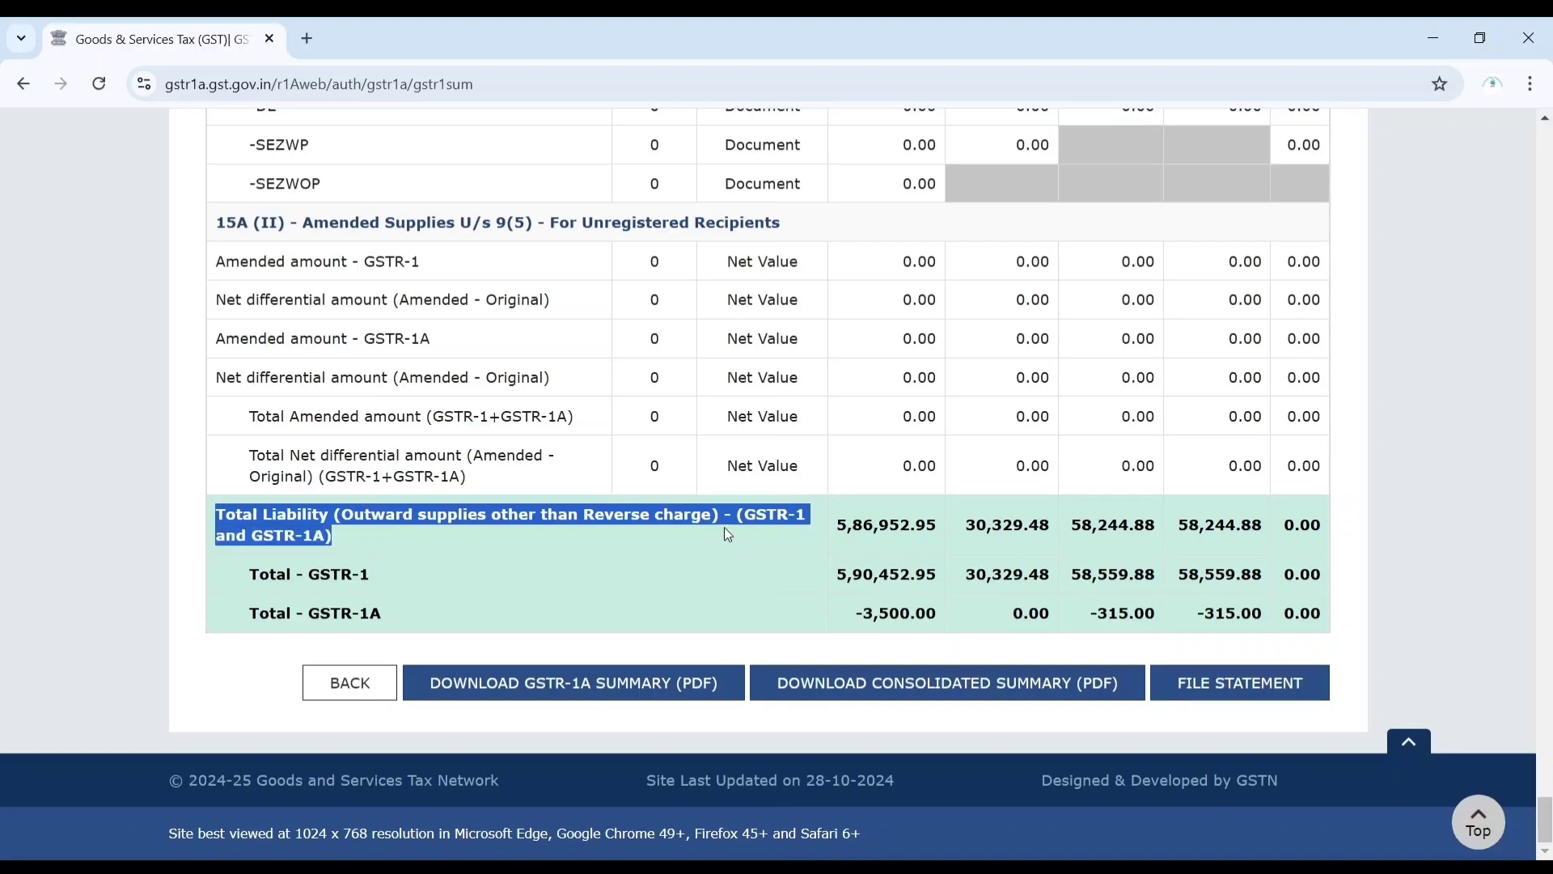
{"action": "left_click_drag", "start_coordinate": [833, 574], "coordinate": [1295, 573]}
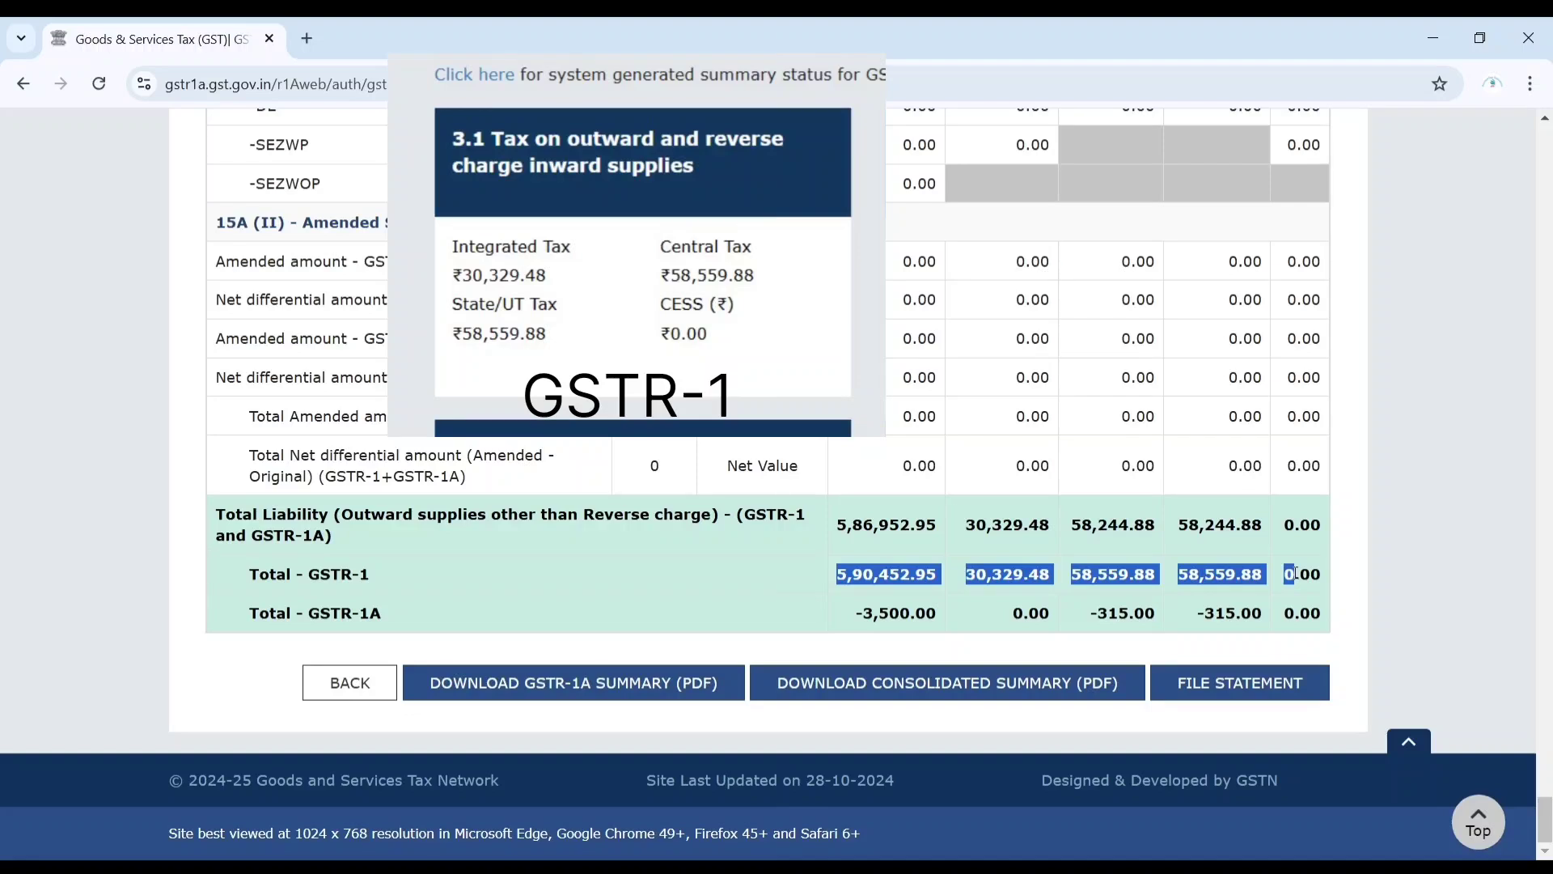
{"action": "left_click_drag", "start_coordinate": [246, 613], "coordinate": [384, 613]}
{"action": "left_click", "coordinate": [712, 641]}
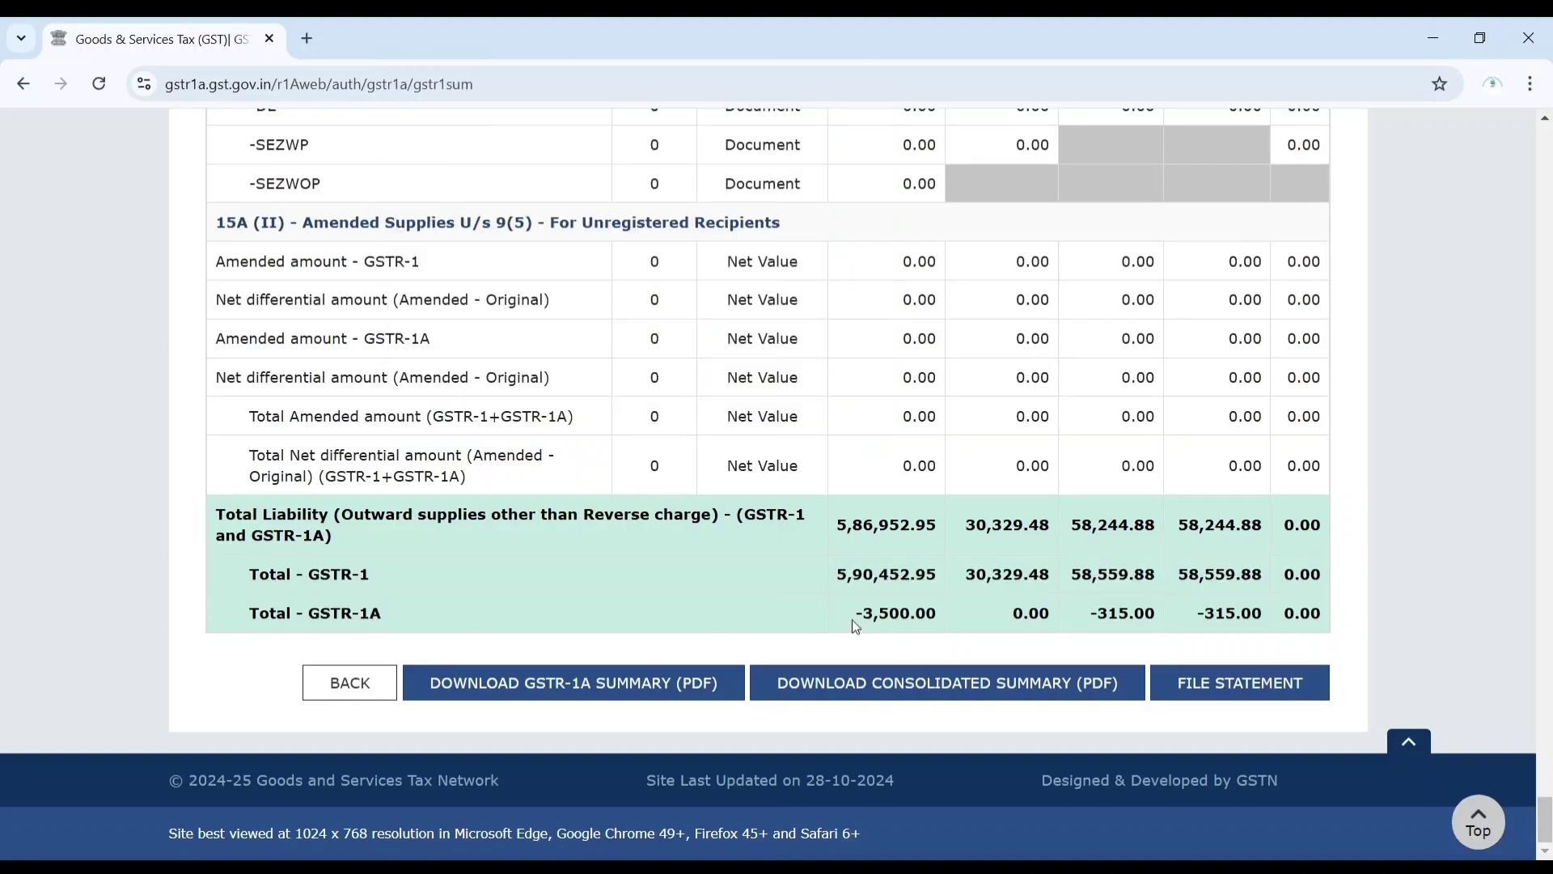
{"action": "left_click_drag", "start_coordinate": [855, 627], "coordinate": [1323, 613]}
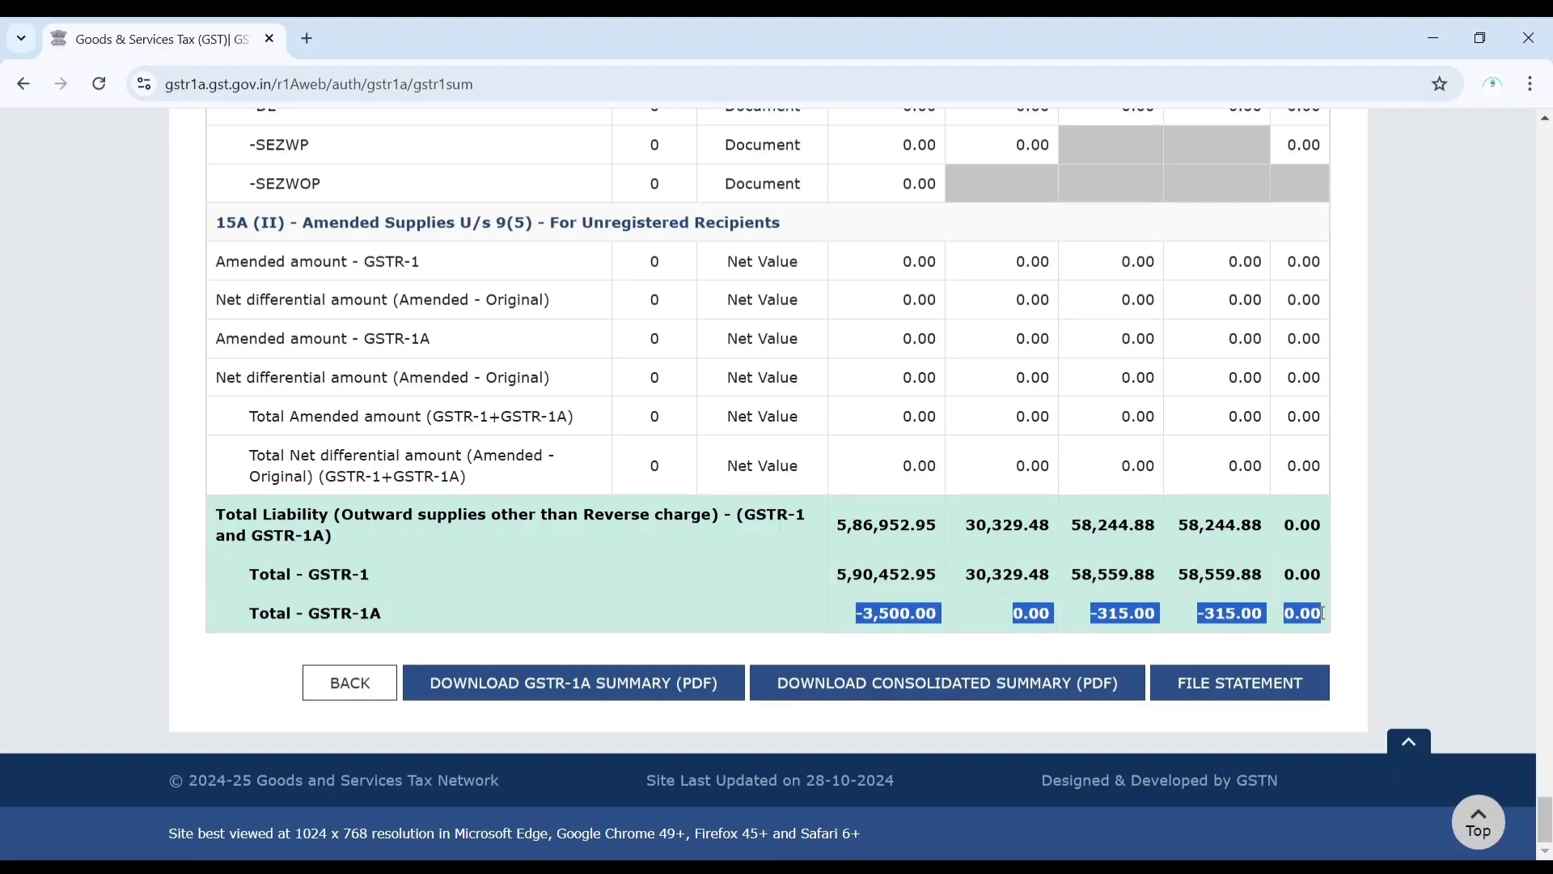
{"action": "left_click", "coordinate": [770, 537]}
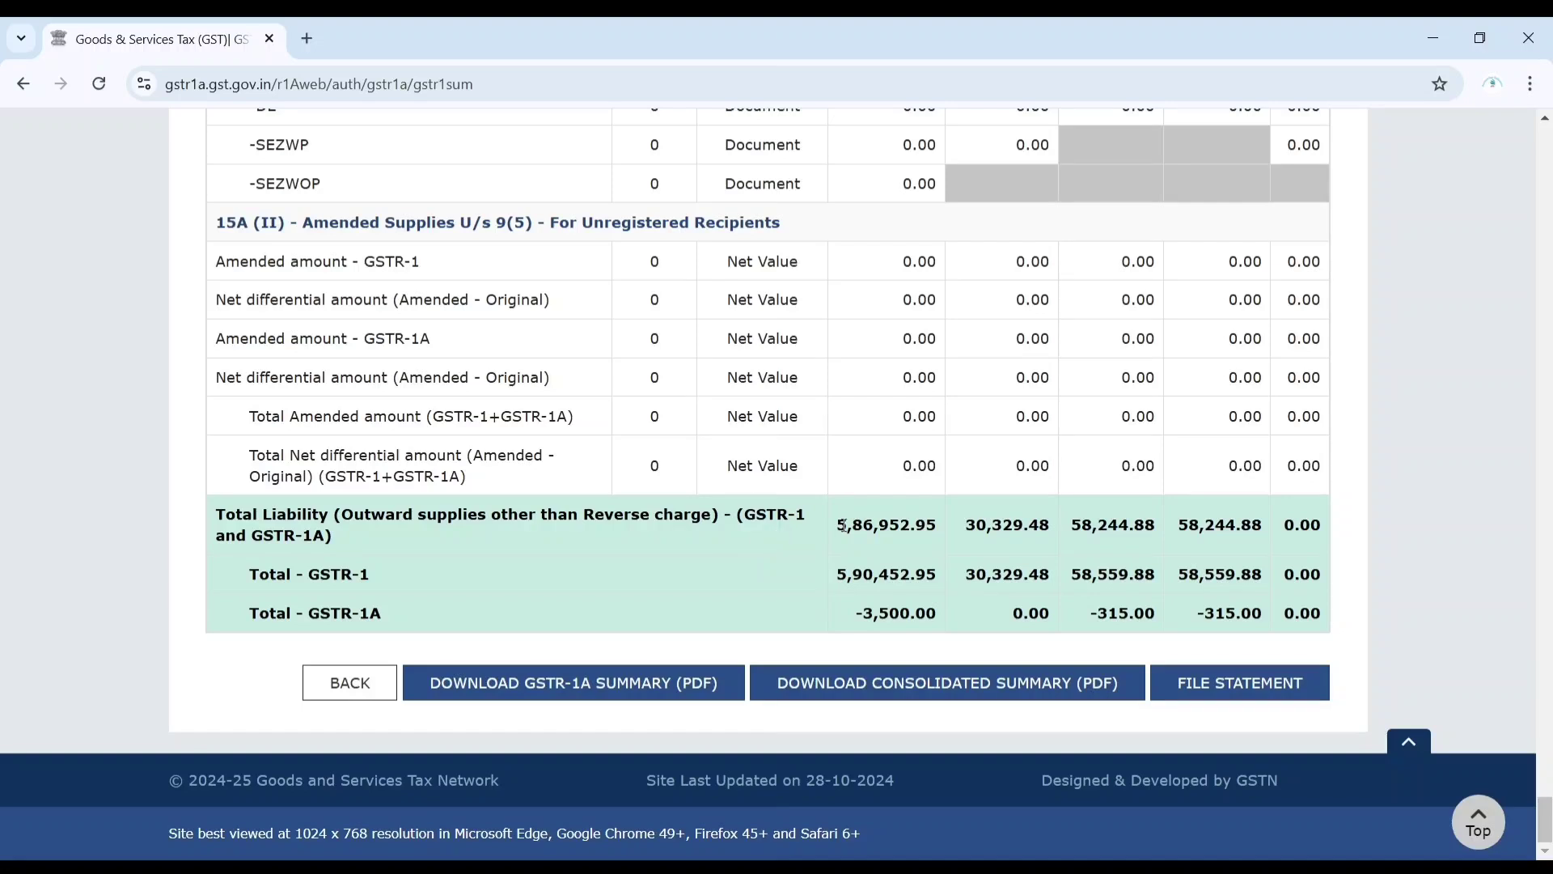
{"action": "left_click_drag", "start_coordinate": [835, 528], "coordinate": [1009, 527]}
{"action": "left_click_drag", "start_coordinate": [1194, 552], "coordinate": [1343, 533]}
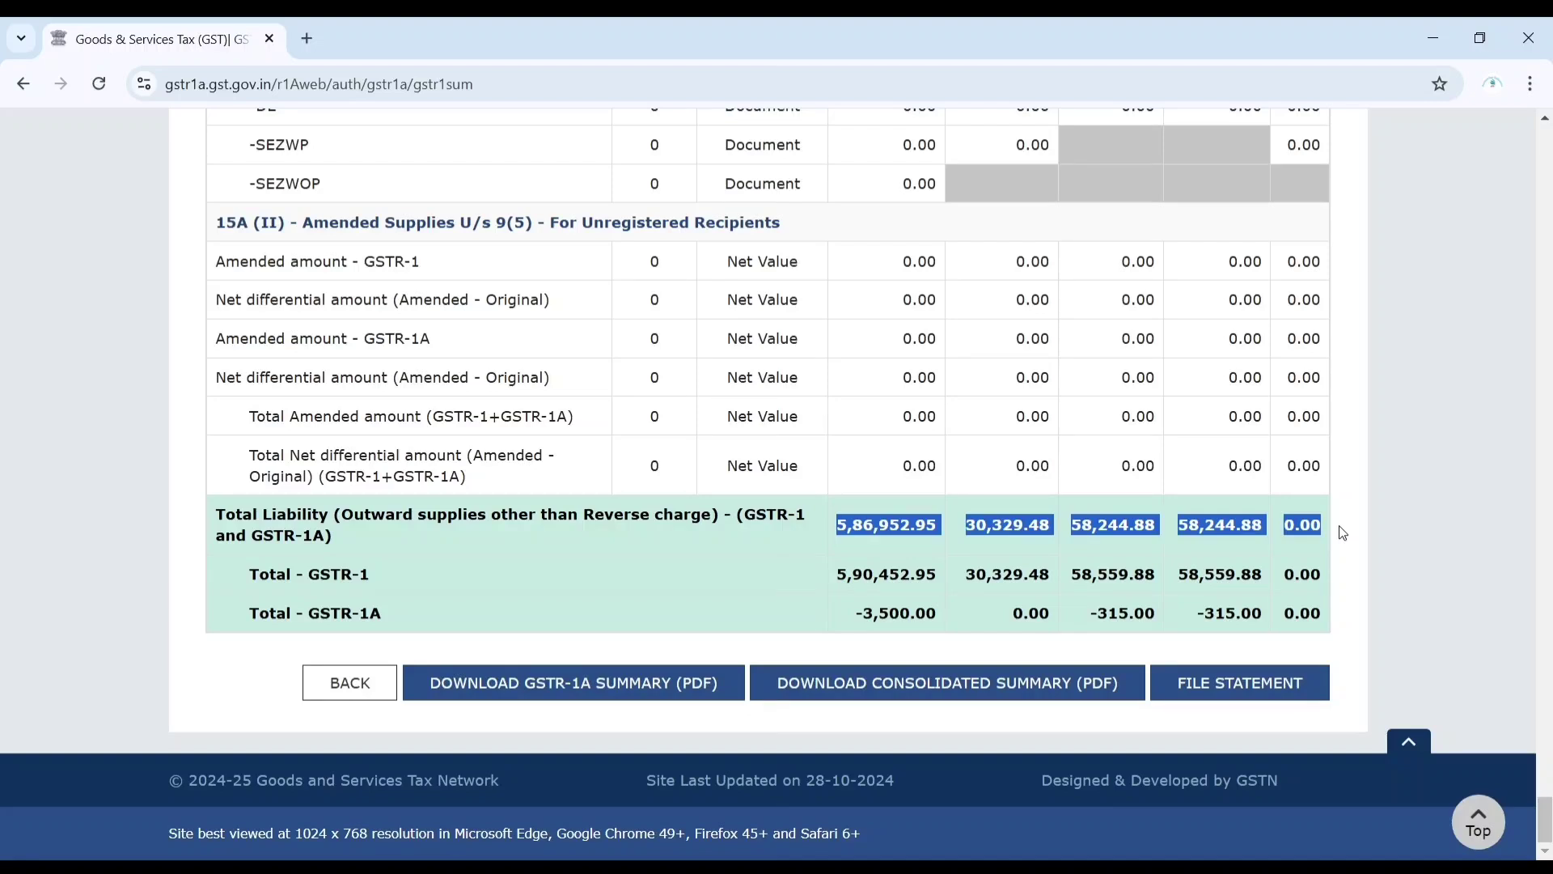
Proceed to file the GSTR-1A statement, affirm the declaration, select the authorised signatory and file with EVC
{"action": "scroll", "coordinate": [1343, 533], "scroll_direction": "up", "scroll_amount": 1}
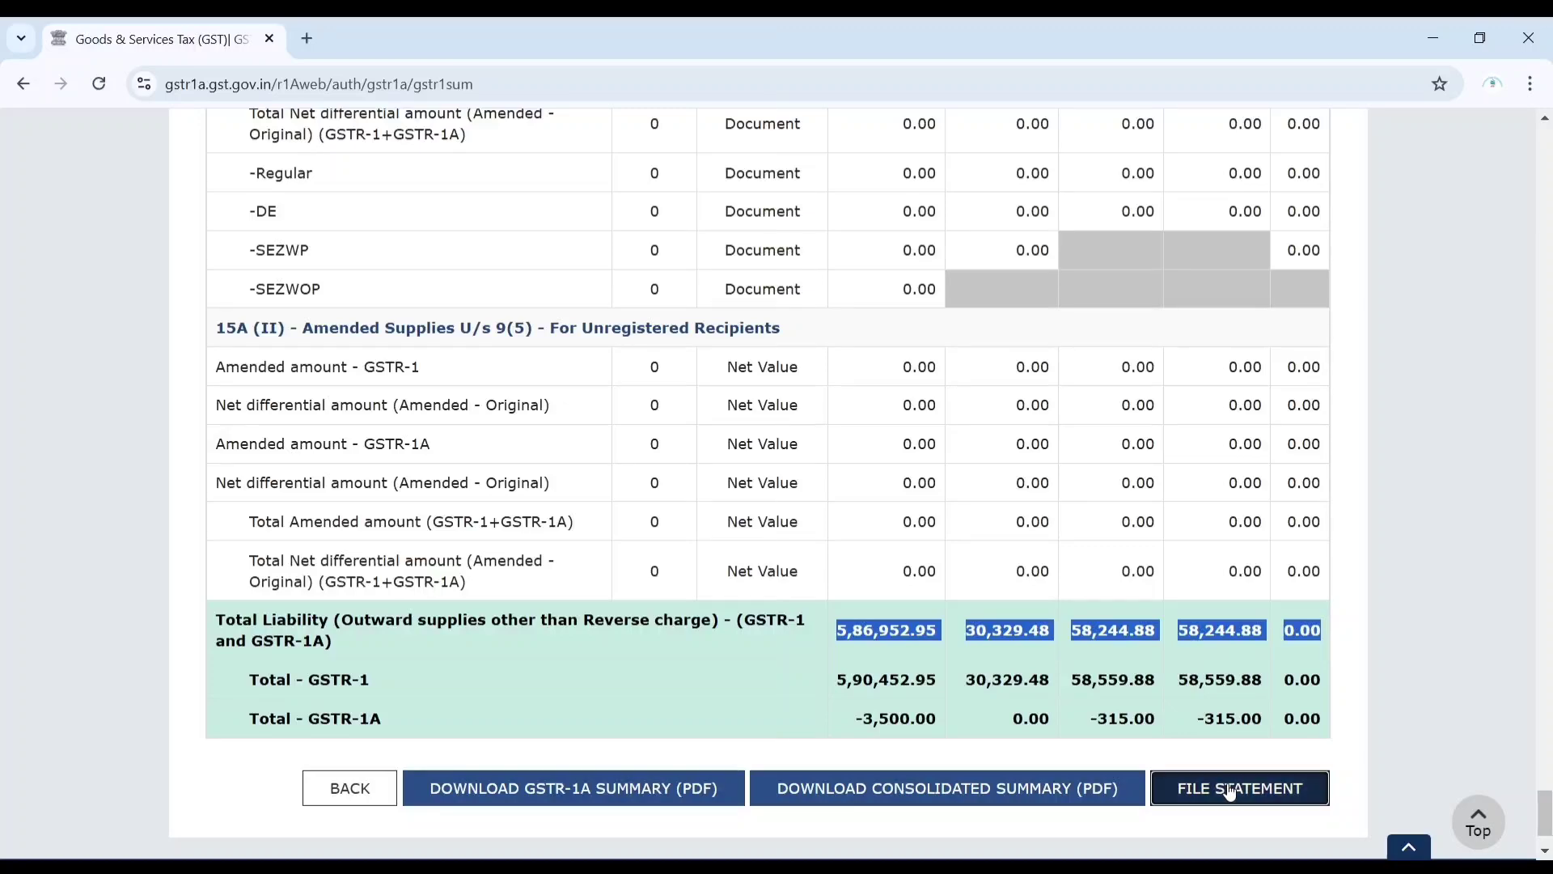
{"action": "left_click", "coordinate": [1229, 786]}
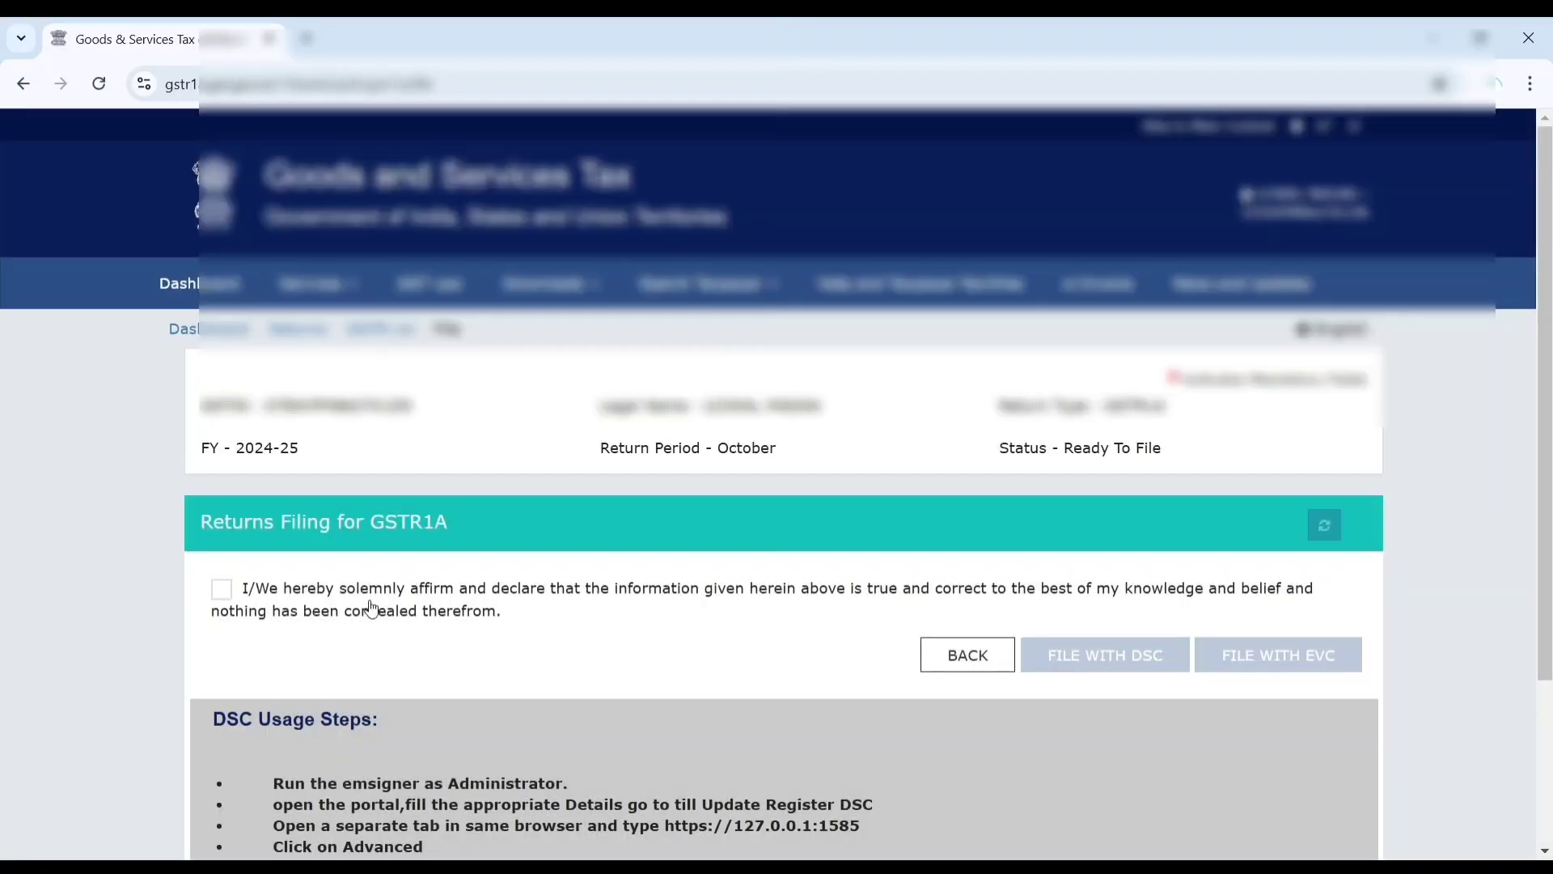
{"action": "left_click", "coordinate": [372, 607]}
{"action": "left_click", "coordinate": [374, 754]}
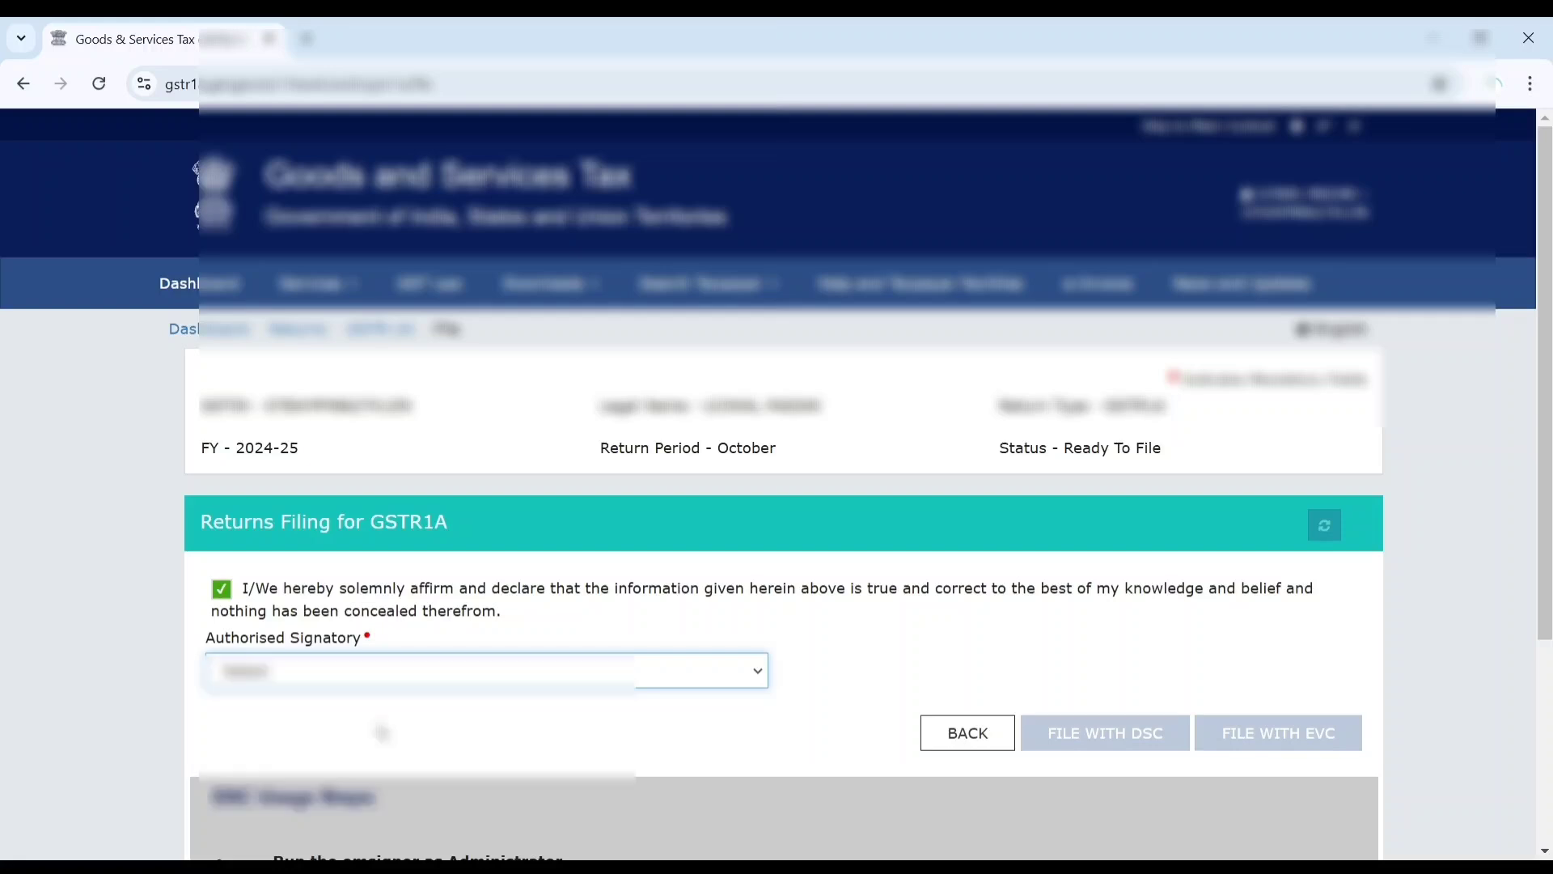
{"action": "left_click", "coordinate": [1305, 745]}
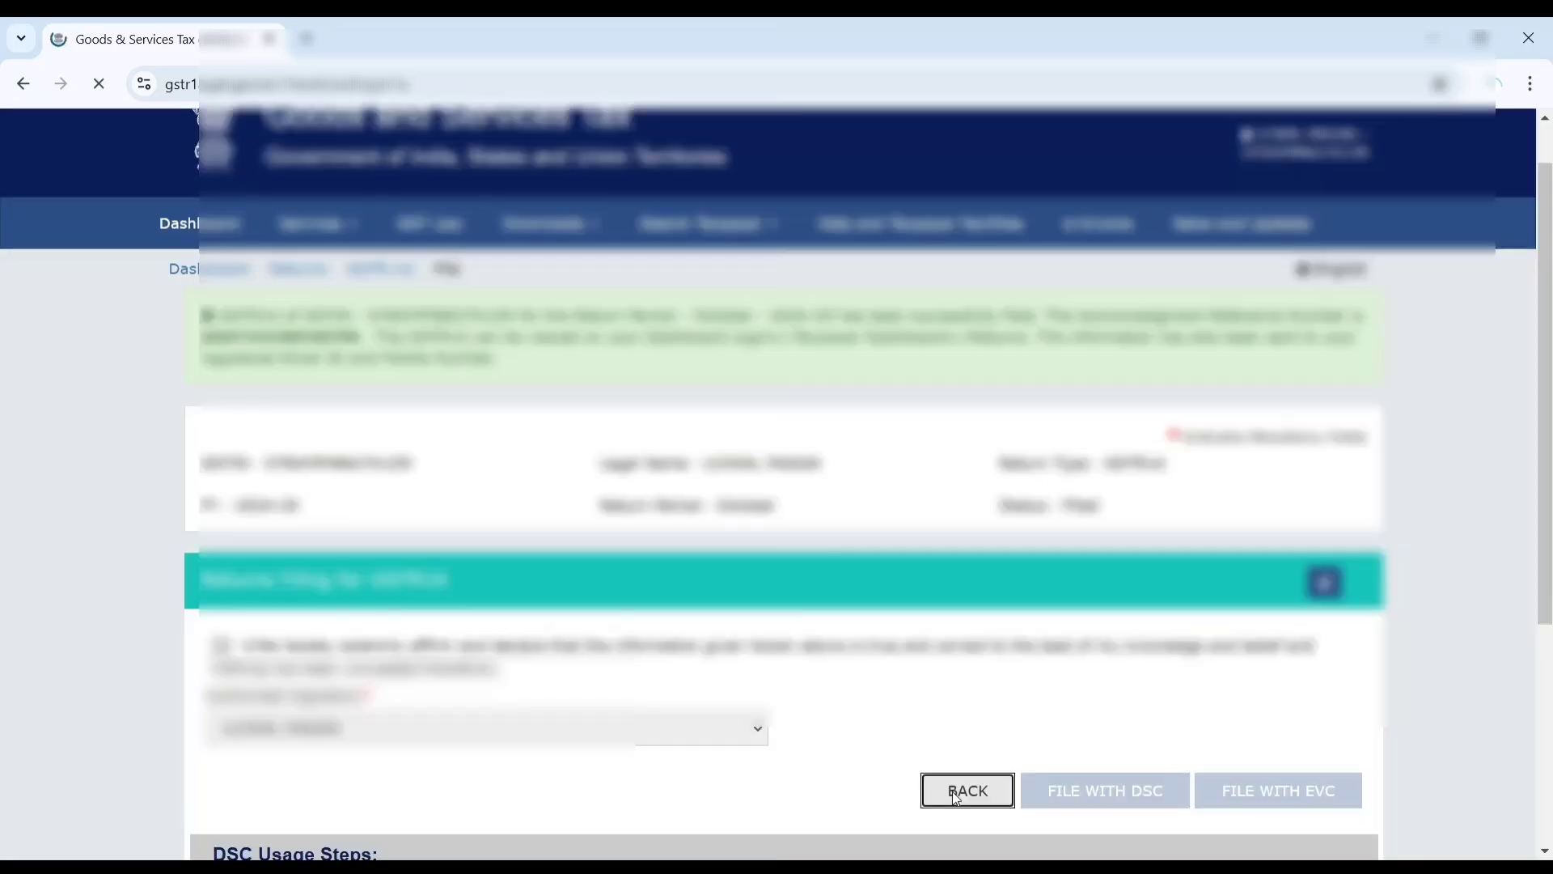
Return to the returns dashboard for October 2024-25 and check the filing status of GSTR-1A
{"action": "left_click", "coordinate": [957, 795]}
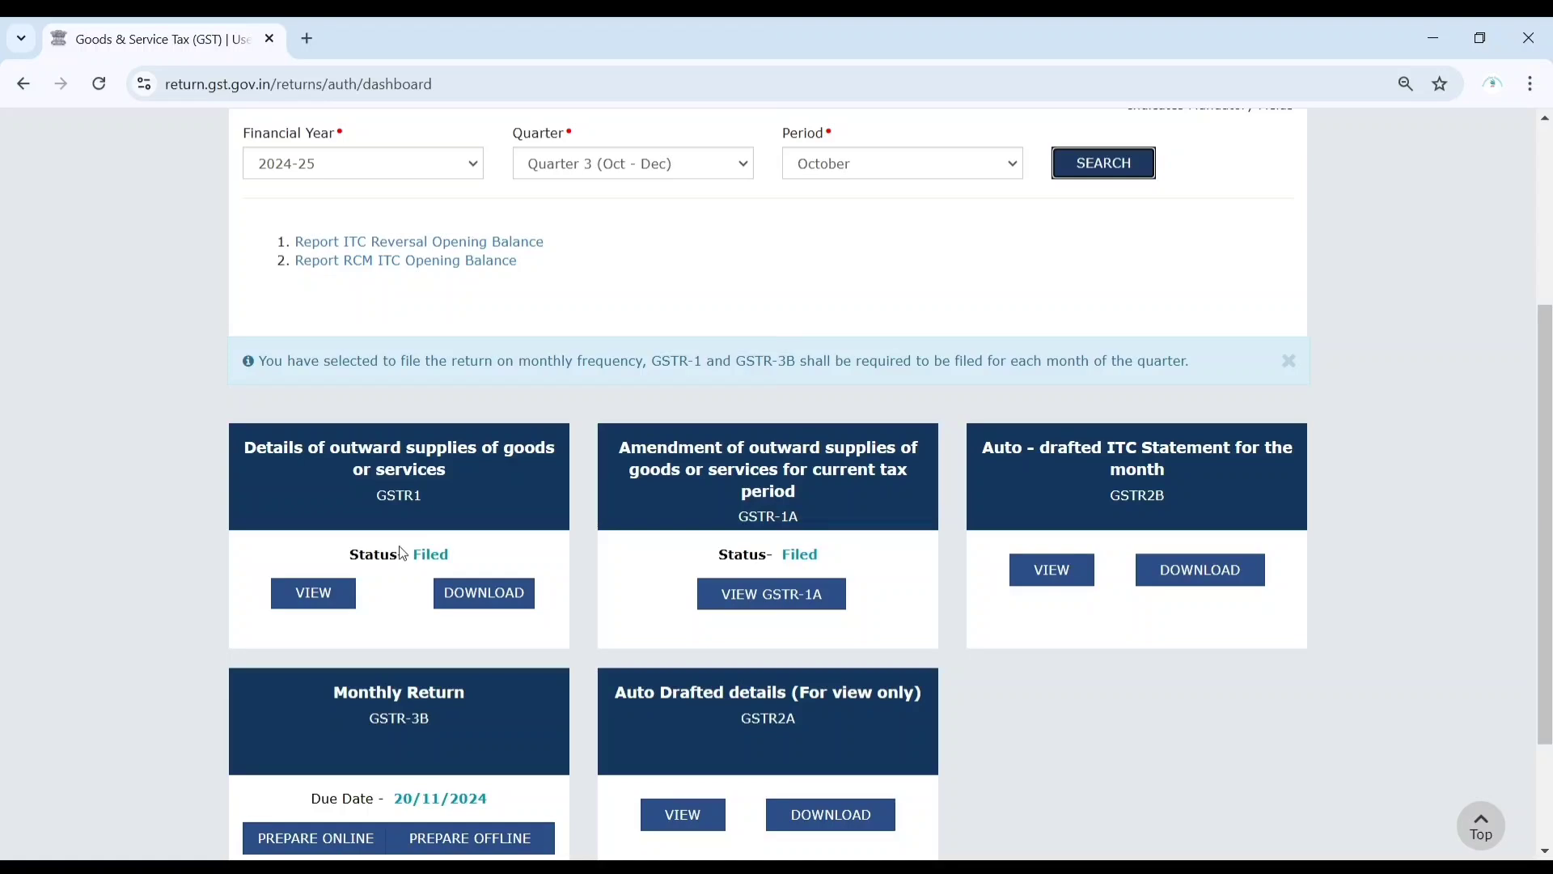
{"action": "left_click_drag", "start_coordinate": [716, 555], "coordinate": [825, 565]}
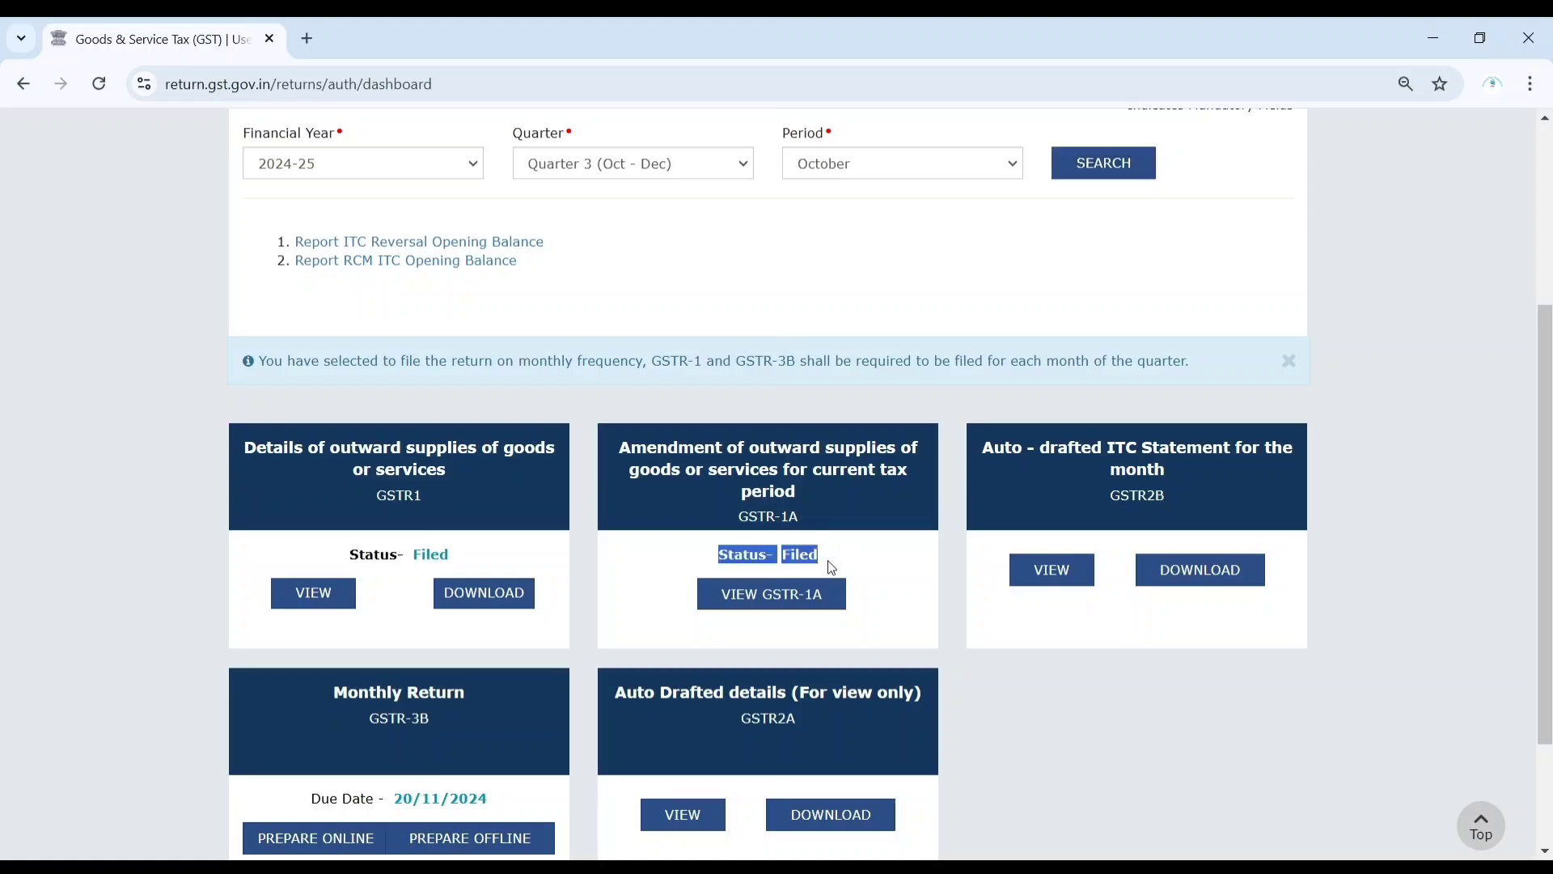
{"action": "left_click", "coordinate": [982, 691]}
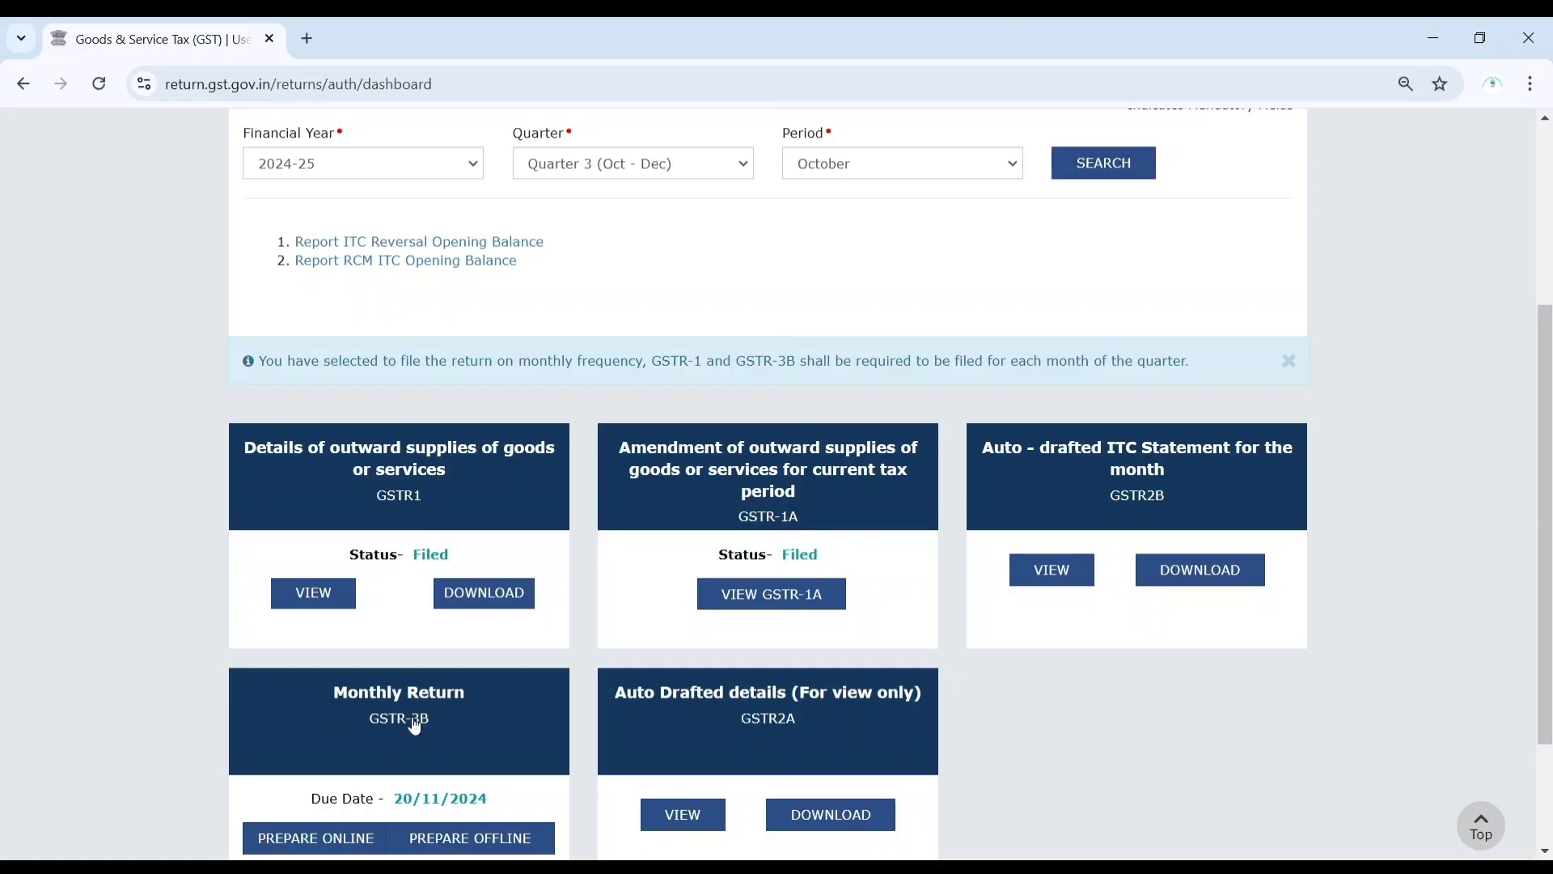
Open the GSTR-3B monthly return for October and review the tax amounts in table 3.1 on outward supplies
{"action": "left_click", "coordinate": [414, 722]}
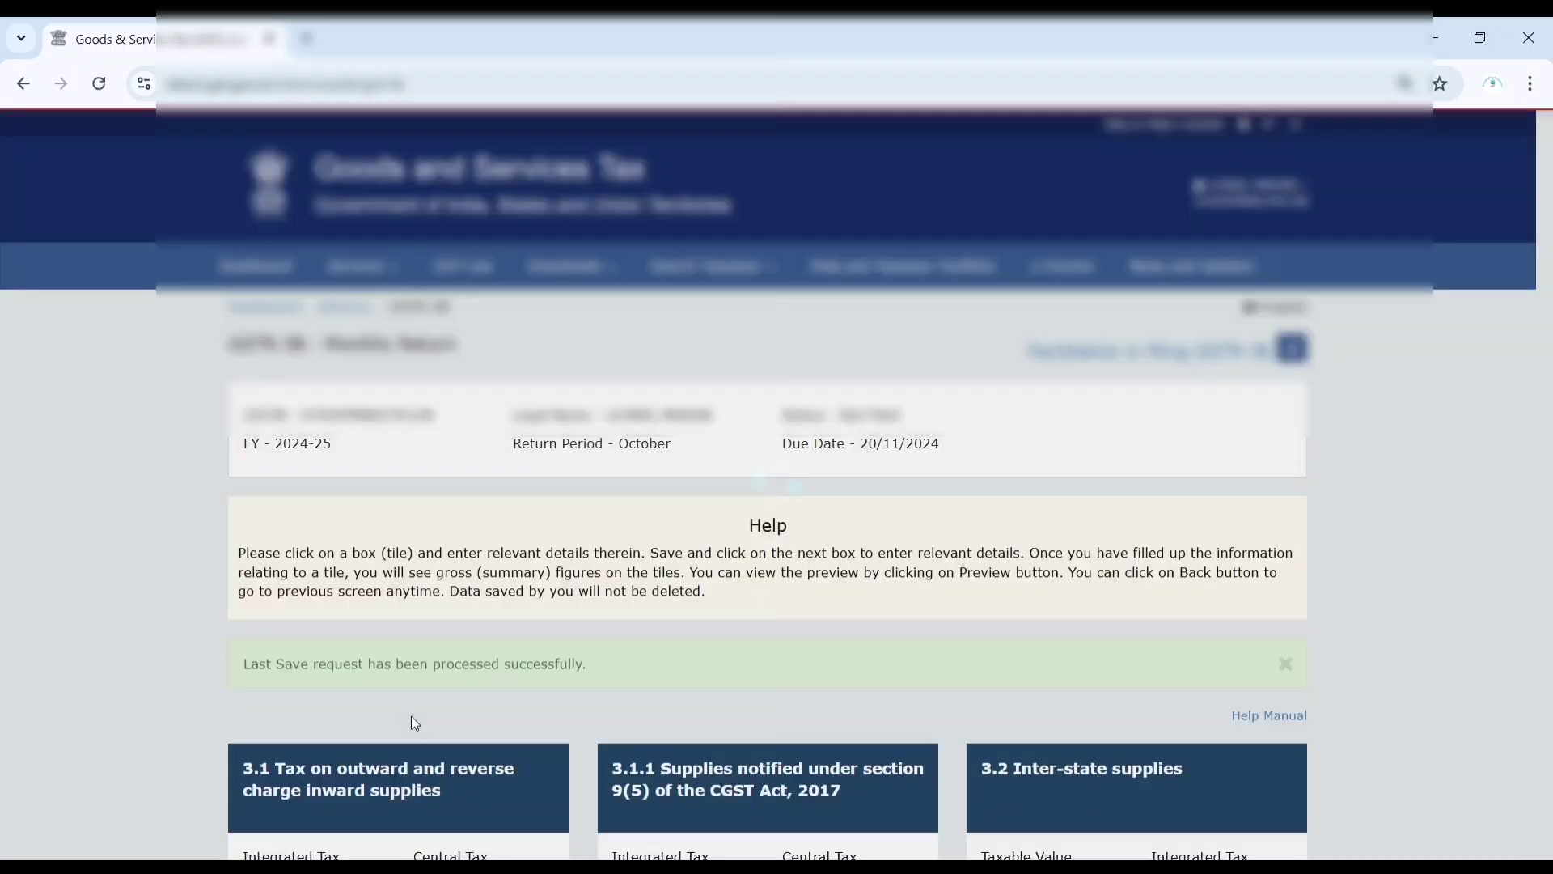
{"action": "scroll", "coordinate": [463, 459], "scroll_direction": "down", "scroll_amount": 5}
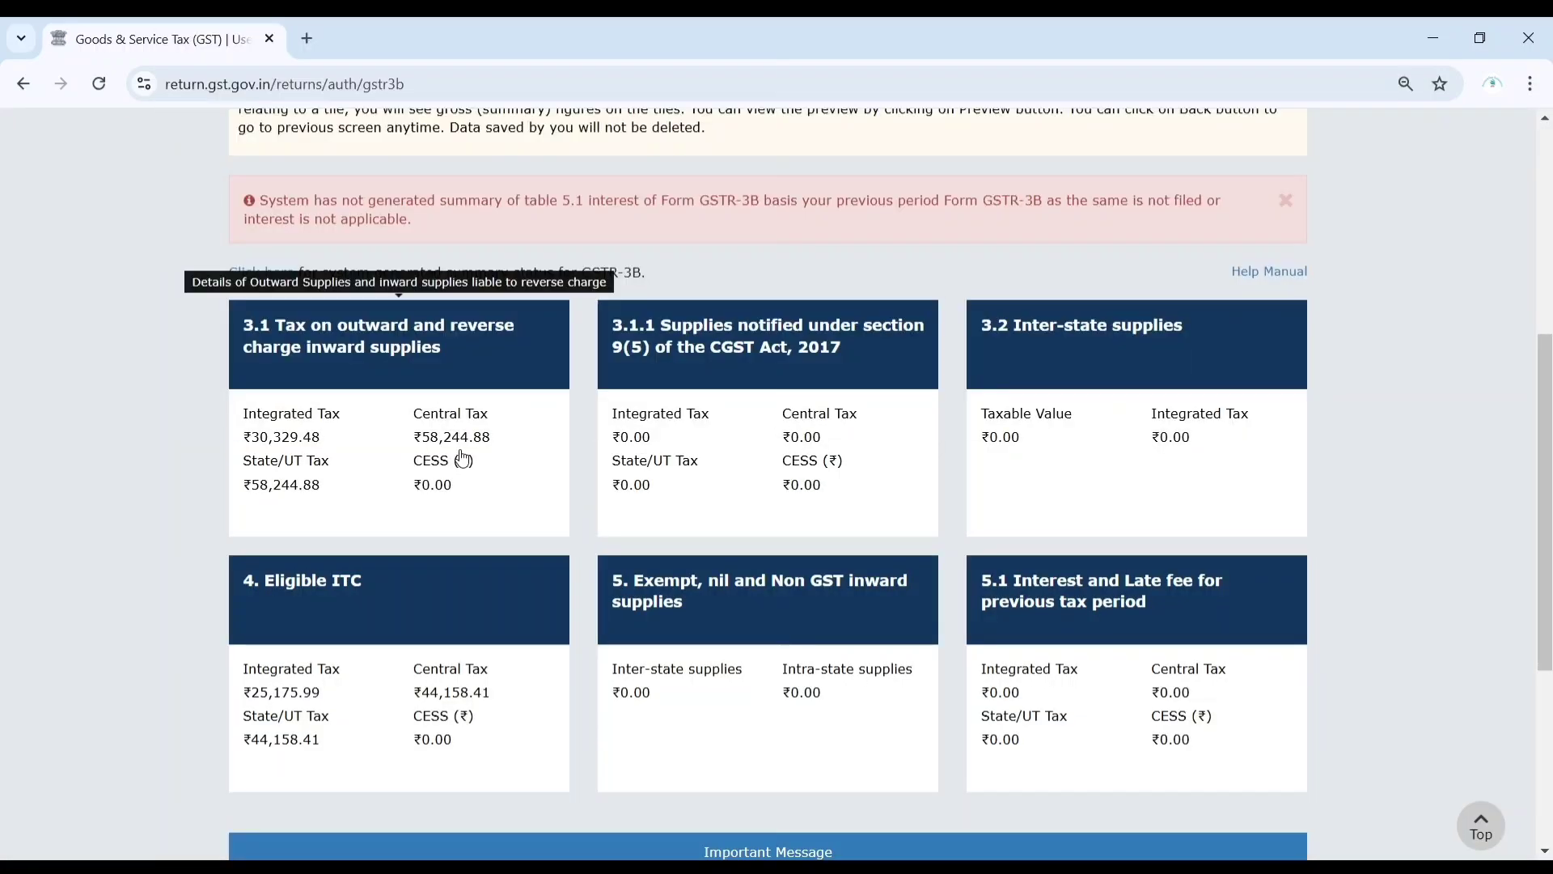